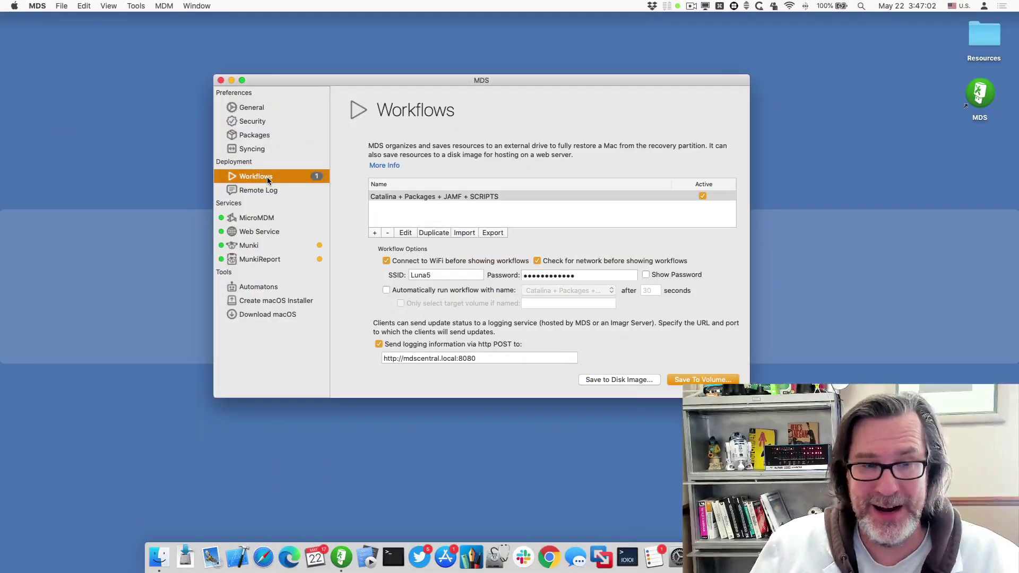
# Open the Catalina + Packages + JAMF + SCRIPTS workflow and review its description and macOS installation settings
pyautogui.click(410, 198)
pyautogui.doubleClick(410, 198)
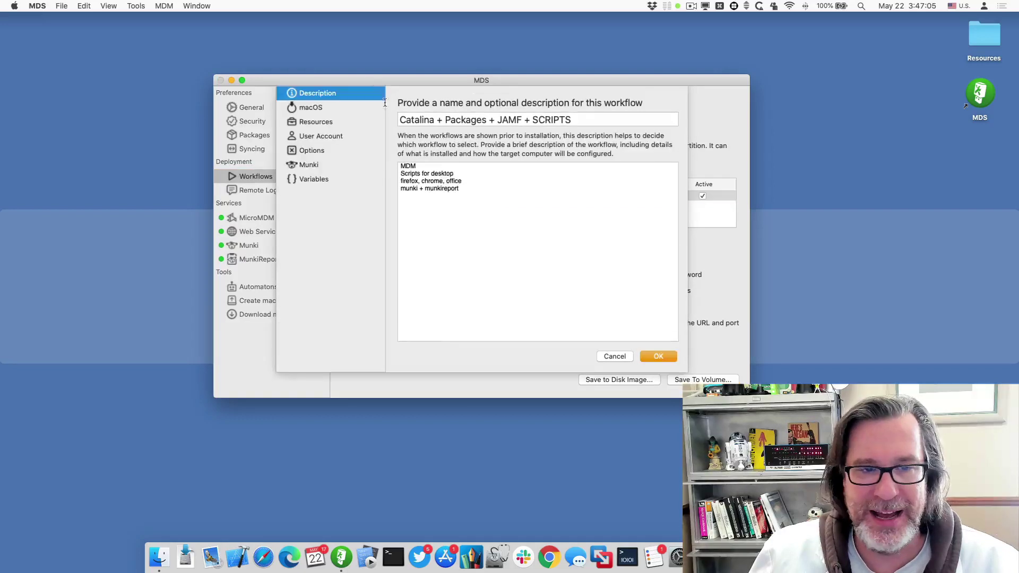
pyautogui.click(313, 109)
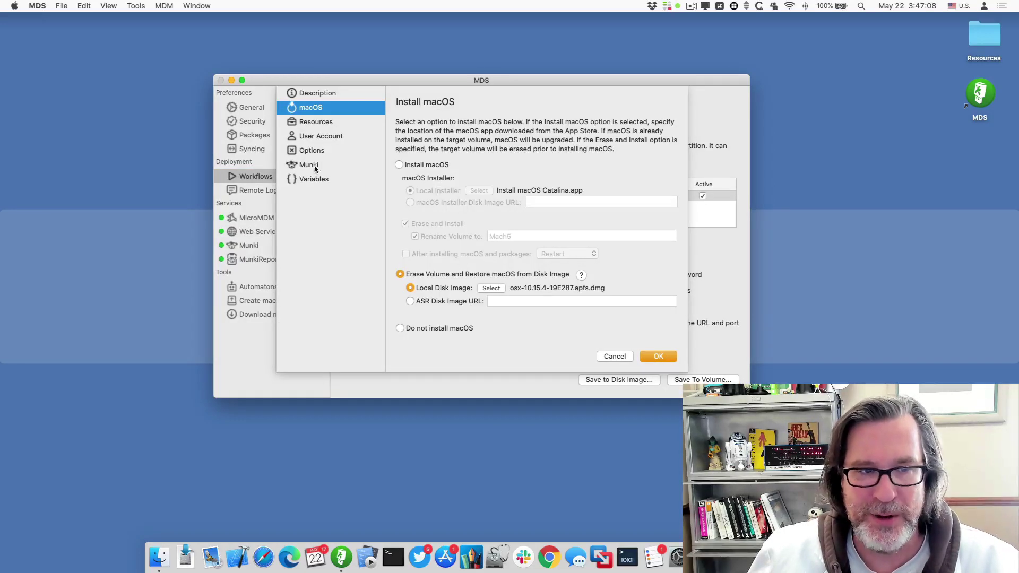
# Review which packages, scripts and configuration profiles are included in the workflow's resources
pyautogui.click(320, 126)
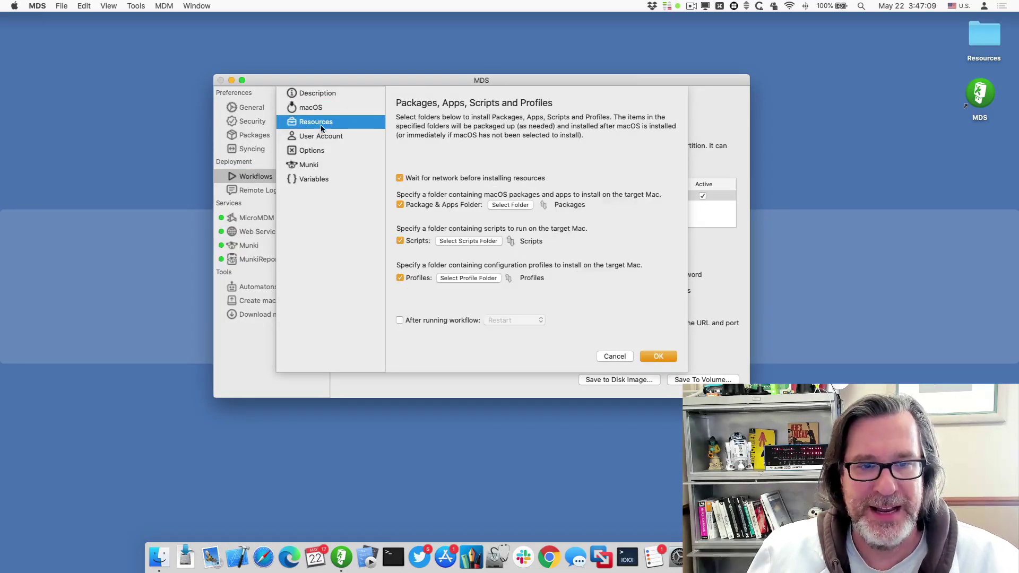
pyautogui.click(544, 207)
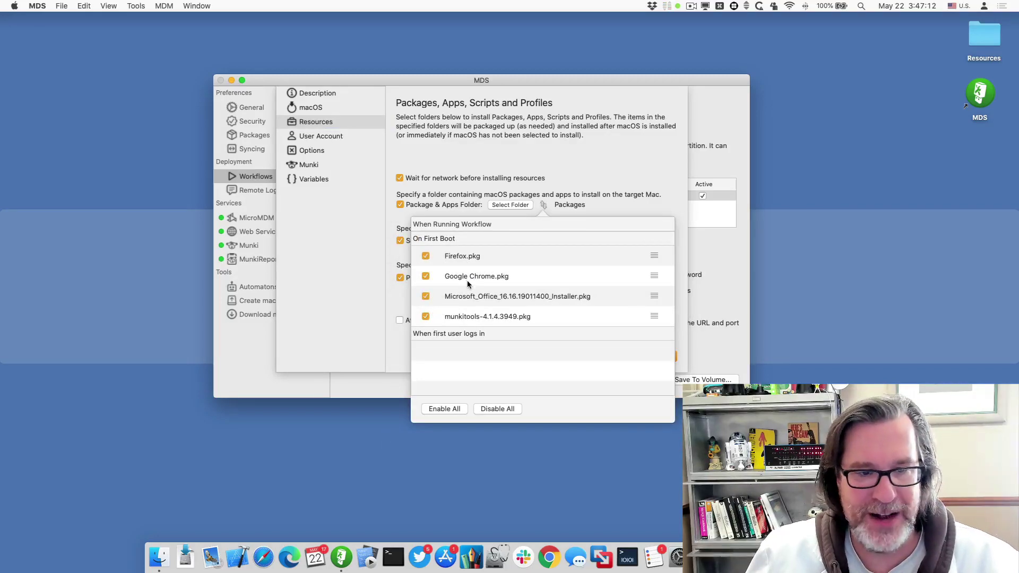
pyautogui.click(485, 128)
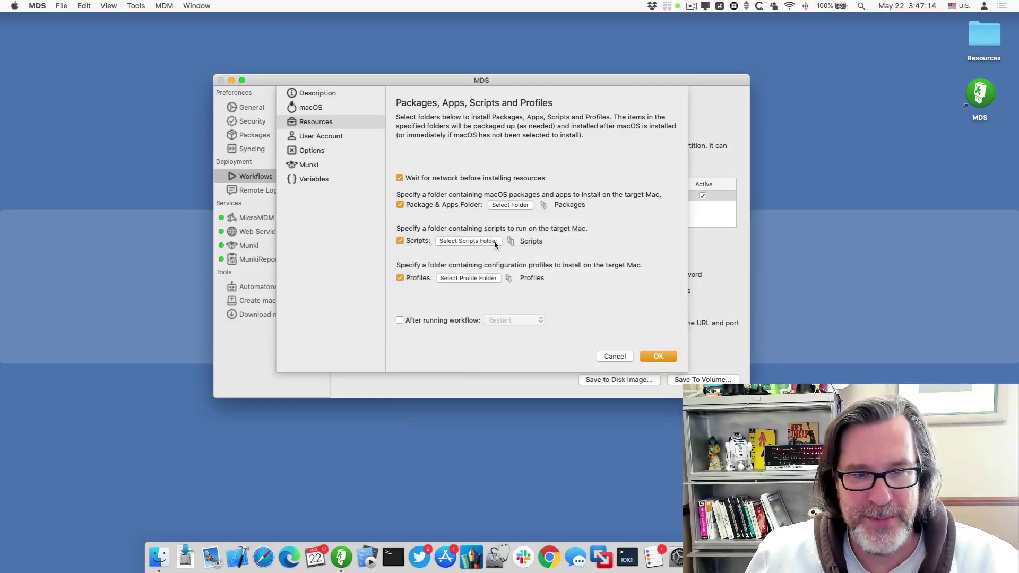
pyautogui.click(511, 242)
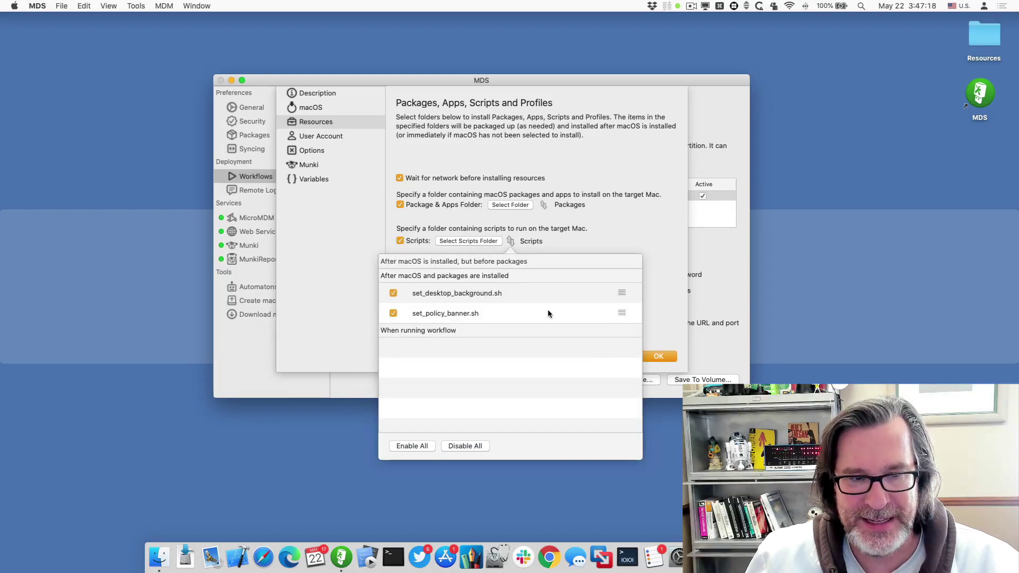
pyautogui.click(639, 189)
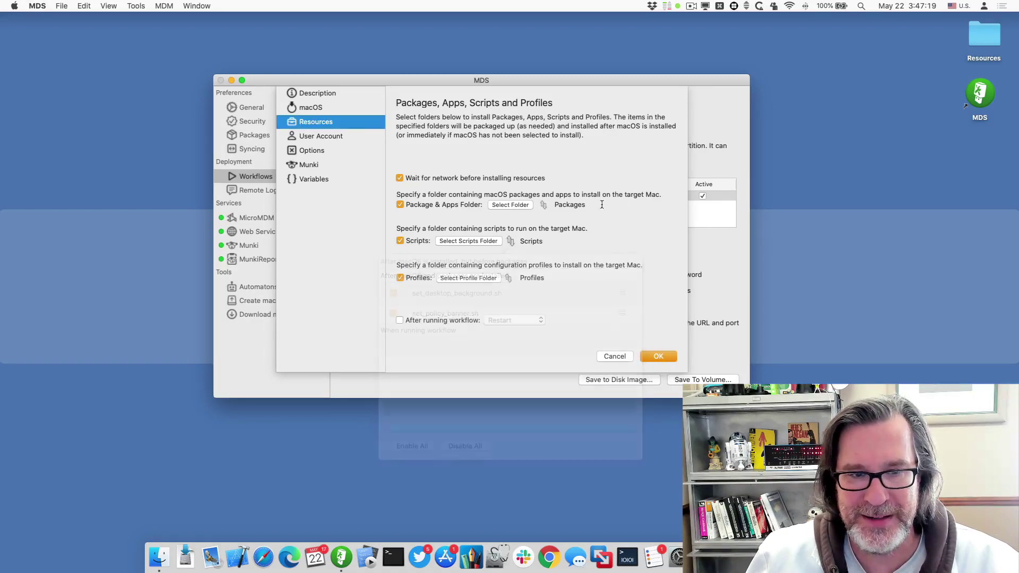
pyautogui.click(510, 280)
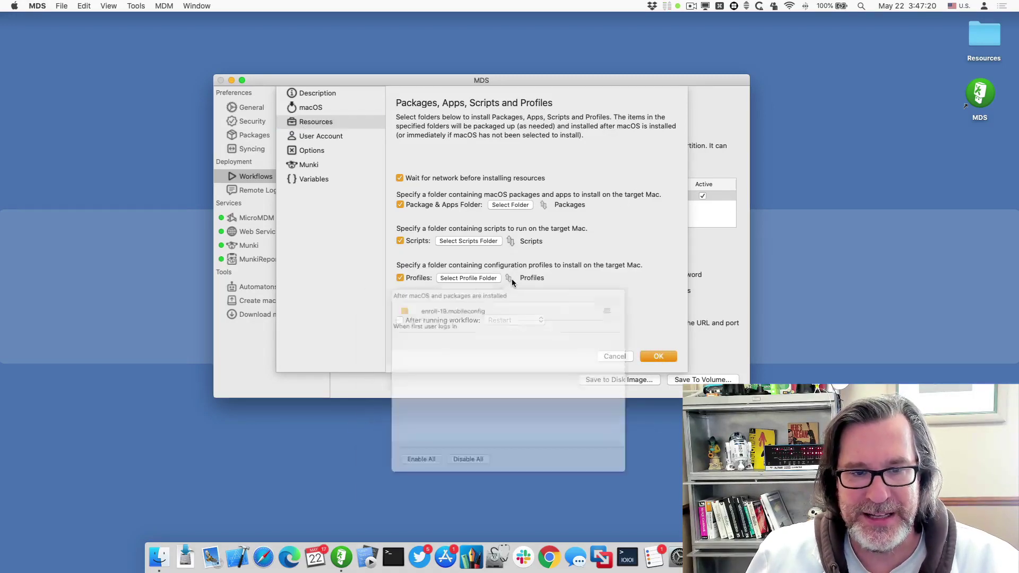
pyautogui.click(555, 156)
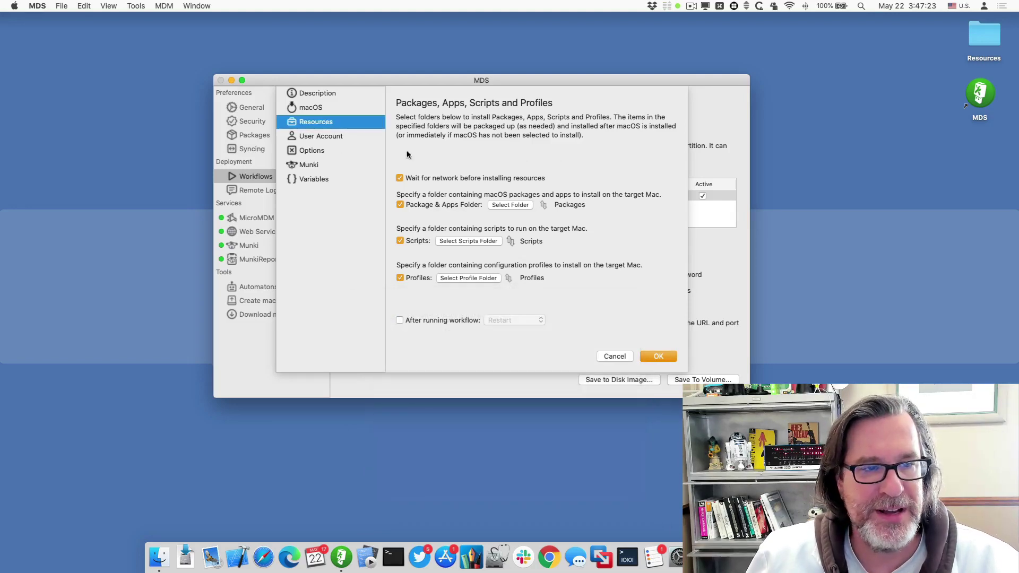
# Review the workflow's user account, target Mac options and Munki settings, and close it without saving changes
pyautogui.click(330, 138)
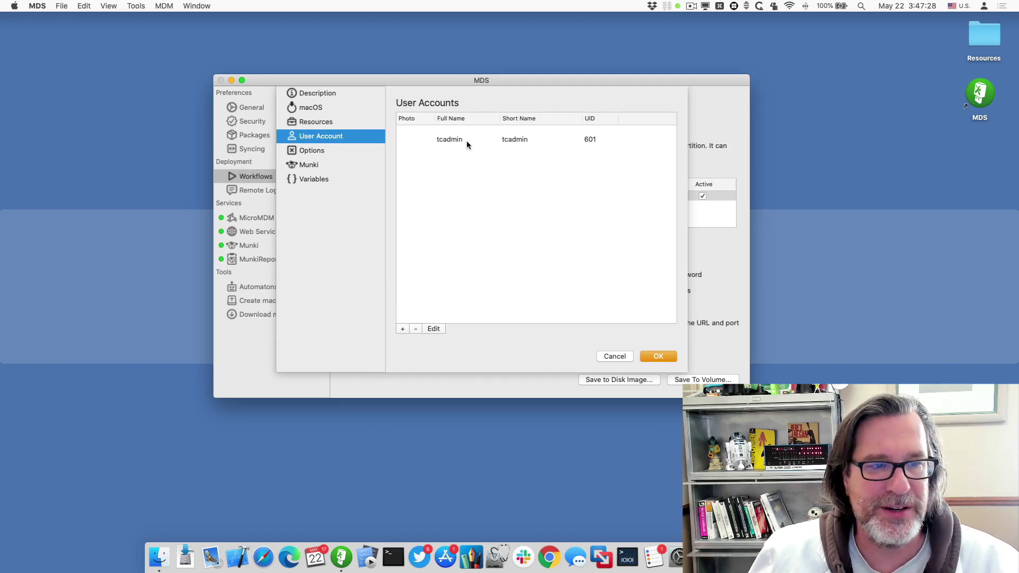
pyautogui.click(466, 142)
pyautogui.click(314, 153)
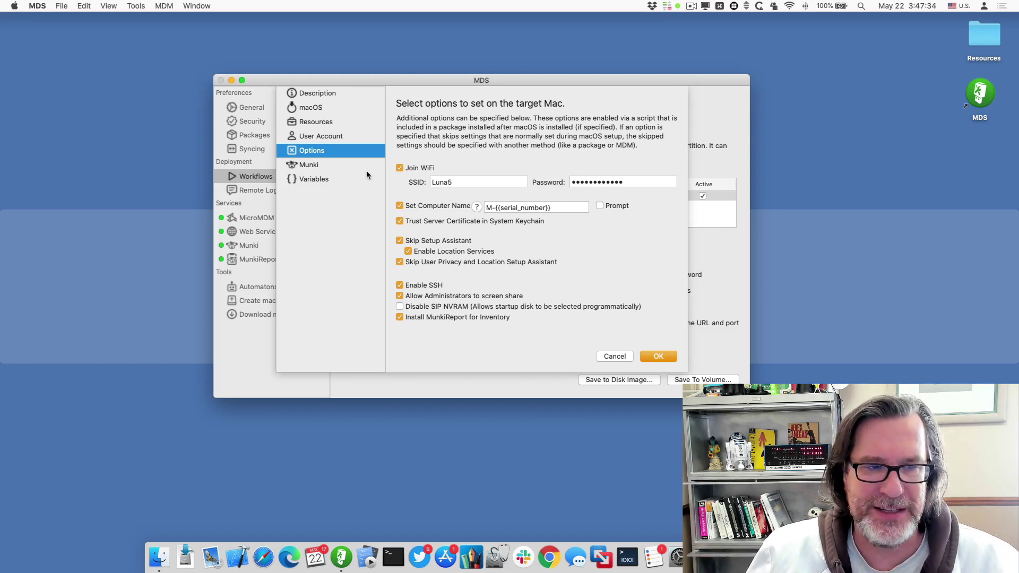
pyautogui.click(335, 163)
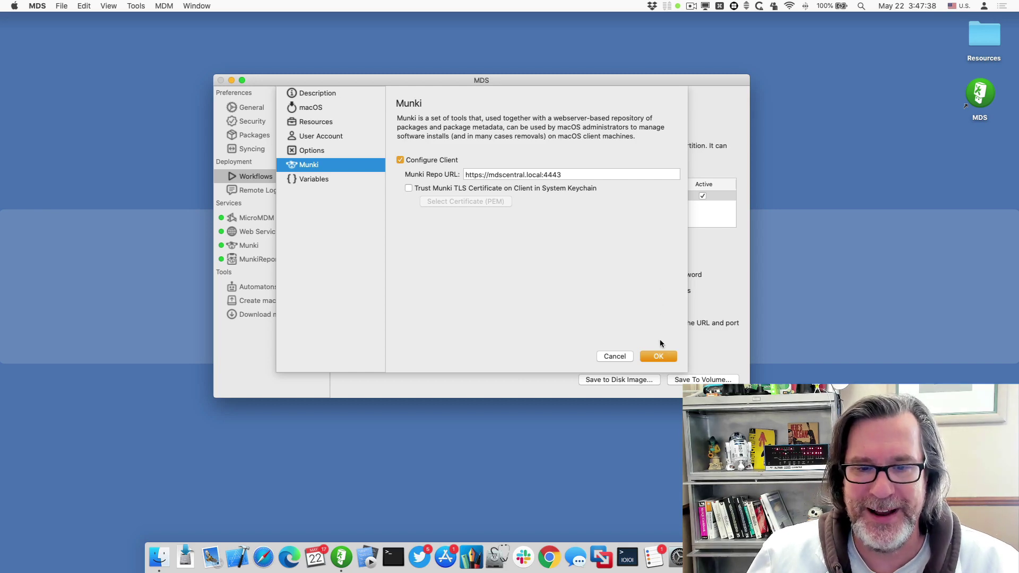
pyautogui.click(616, 356)
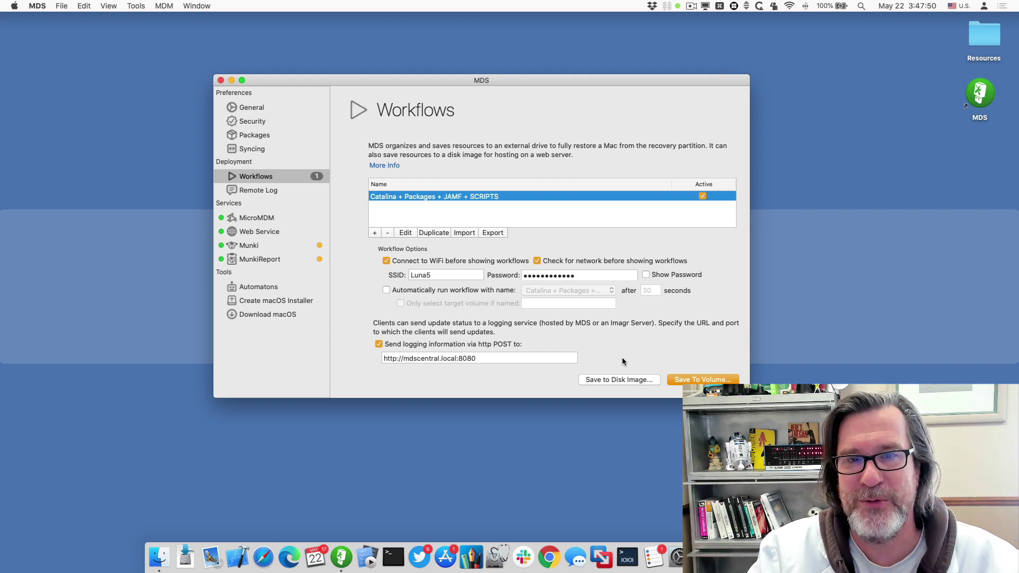
# Begin saving the workflow to a disk image, using workflow as the file name without an extension
pyautogui.click(624, 379)
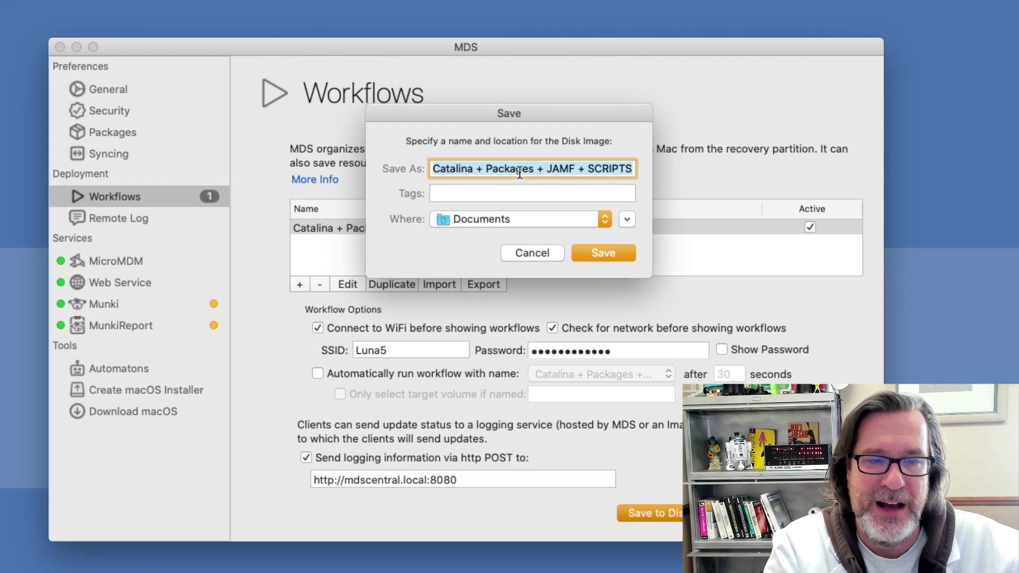
pyautogui.write('workflow')
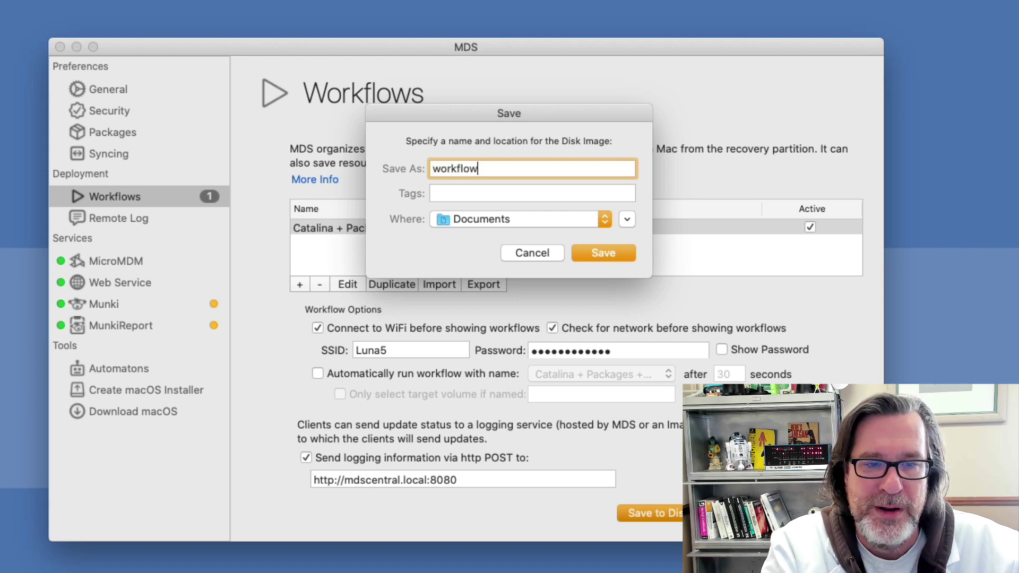
pyautogui.write('.dmg')
pyautogui.press('BackSpace')
pyautogui.press('BackSpace')
pyautogui.press('BackSpace')
pyautogui.press('BackSpace')
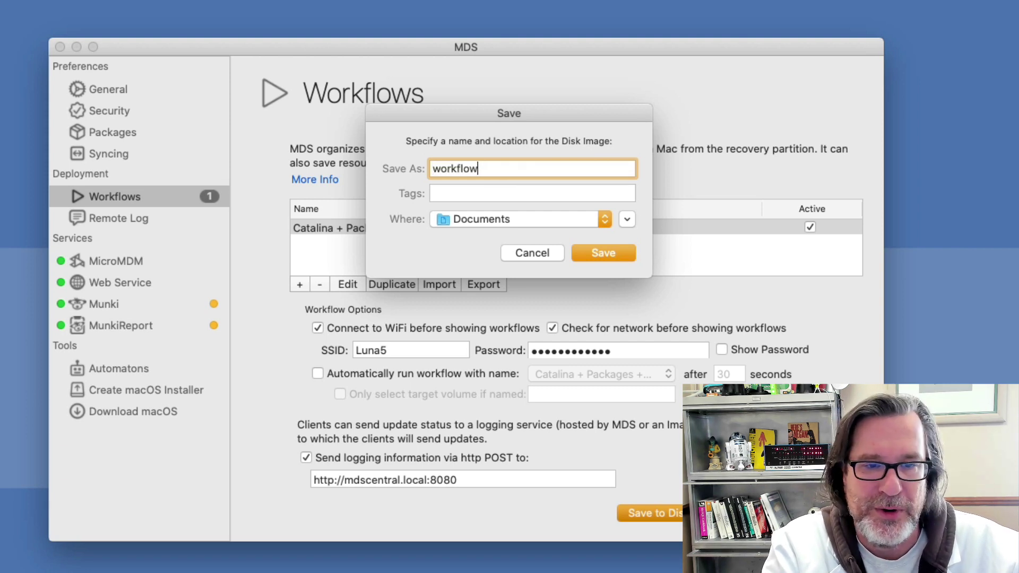
# Choose the web folder in /Users/Shared as the location and save the disk image there
pyautogui.click(627, 219)
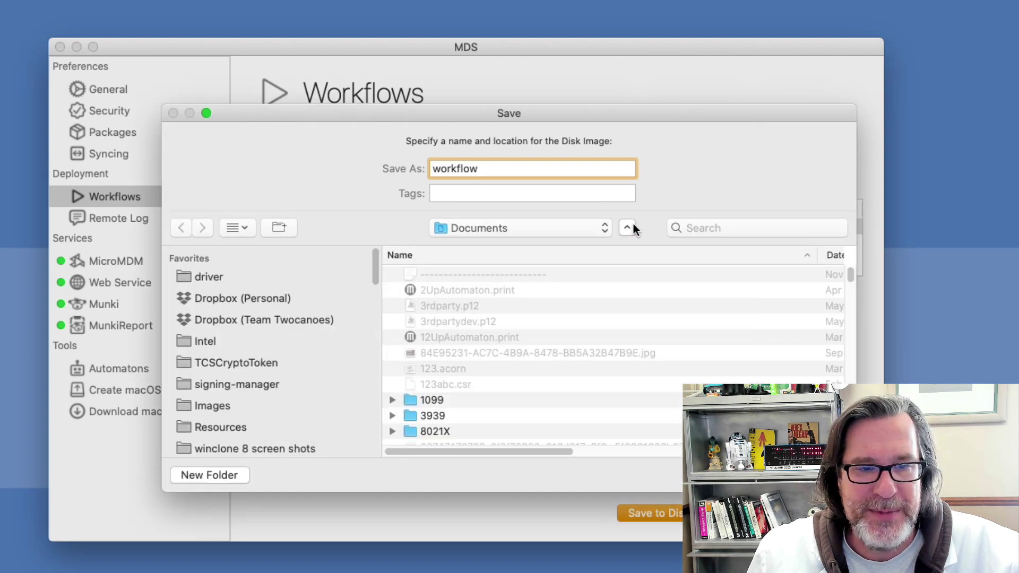
pyautogui.click(475, 227)
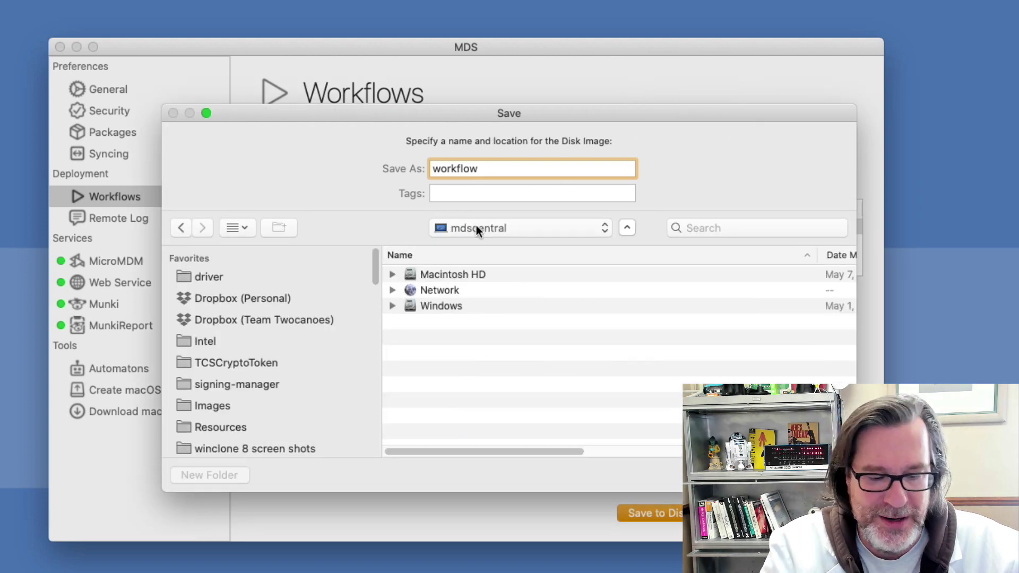
pyautogui.press('super+shift+h')
pyautogui.click(476, 228)
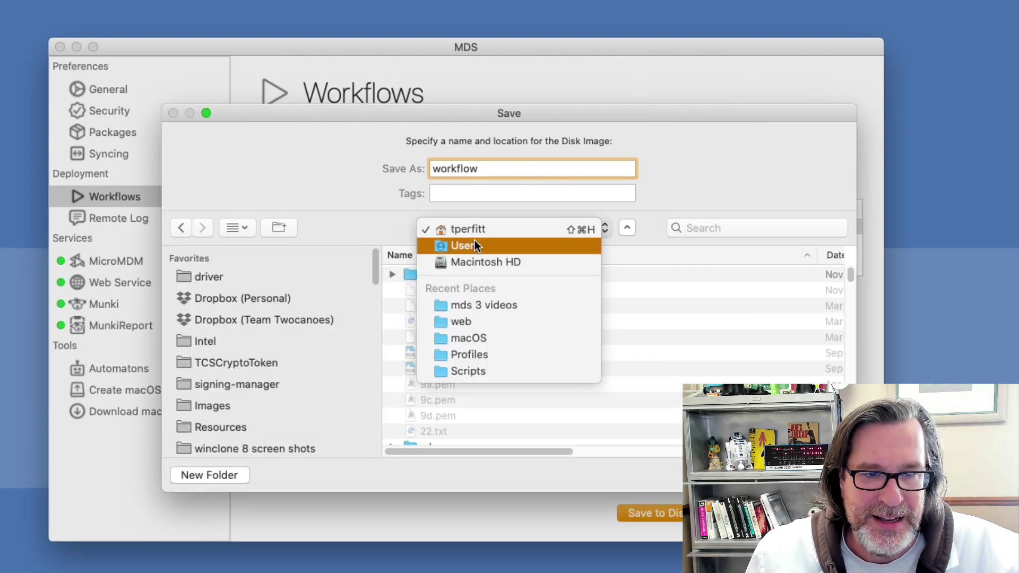
pyautogui.click(474, 245)
pyautogui.doubleClick(448, 339)
pyautogui.scroll(-5, 441, 387)
pyautogui.click(434, 439)
pyautogui.doubleClick(434, 439)
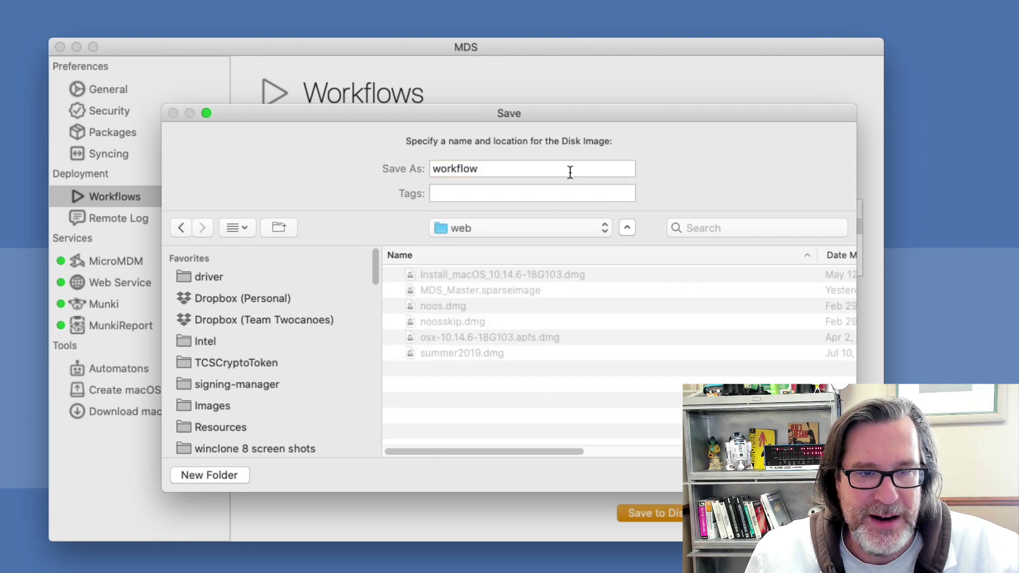
pyautogui.press('Return')
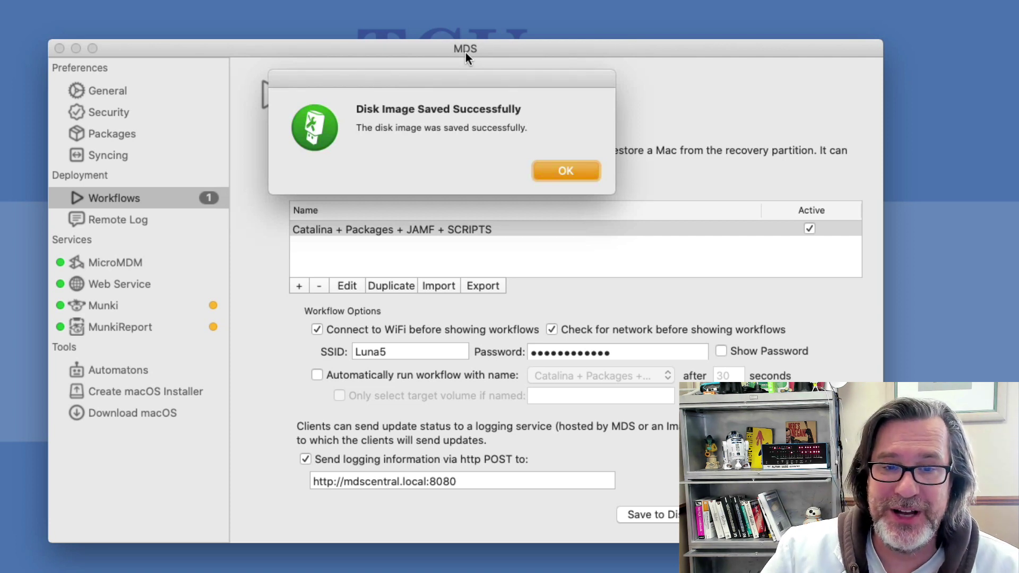
pyautogui.click(563, 166)
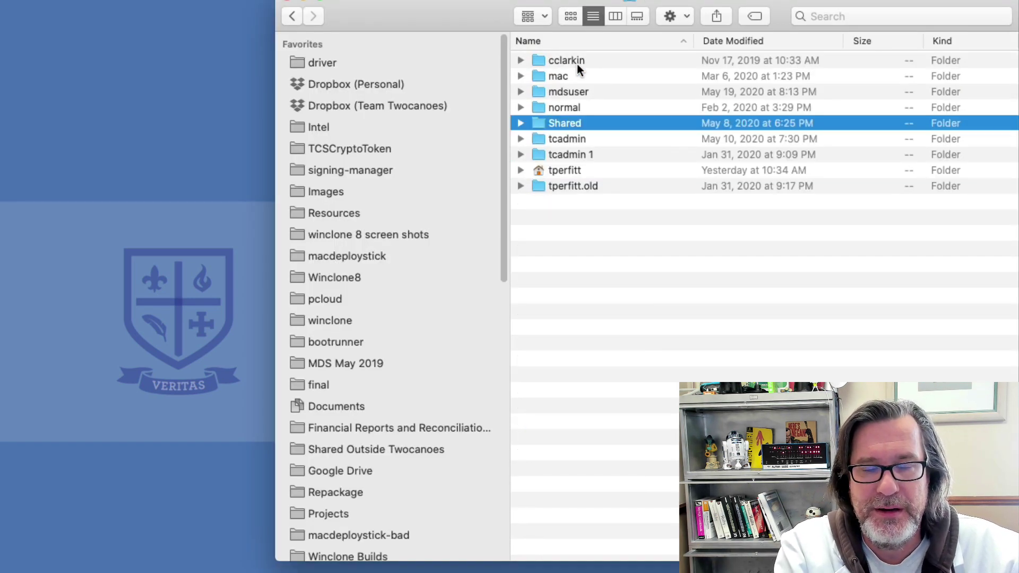
# In Finder, open the web folder inside Shared, check workflow.dmg and the folder's path, and hide Finder
pyautogui.press('super+Down')
pyautogui.press('w')
pyautogui.press('super+Down')
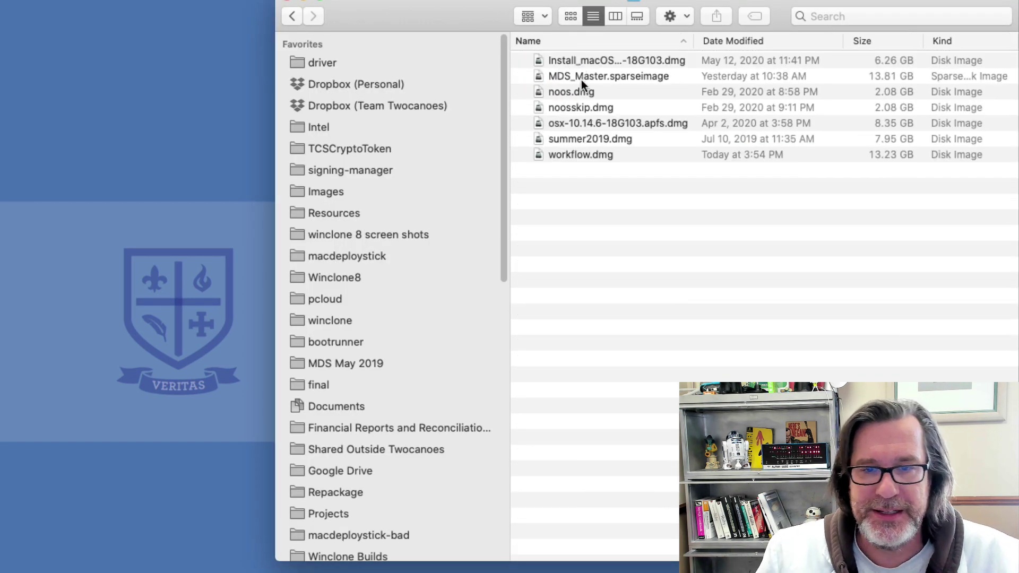
pyautogui.click(575, 157)
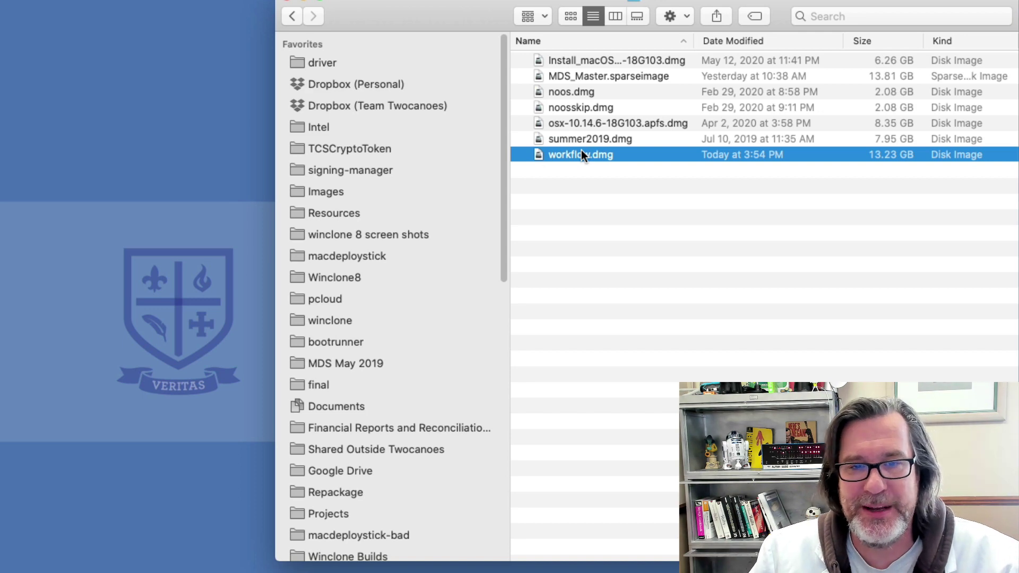
pyautogui.keyDown('super'); pyautogui.click(642, 1); pyautogui.keyUp('super')
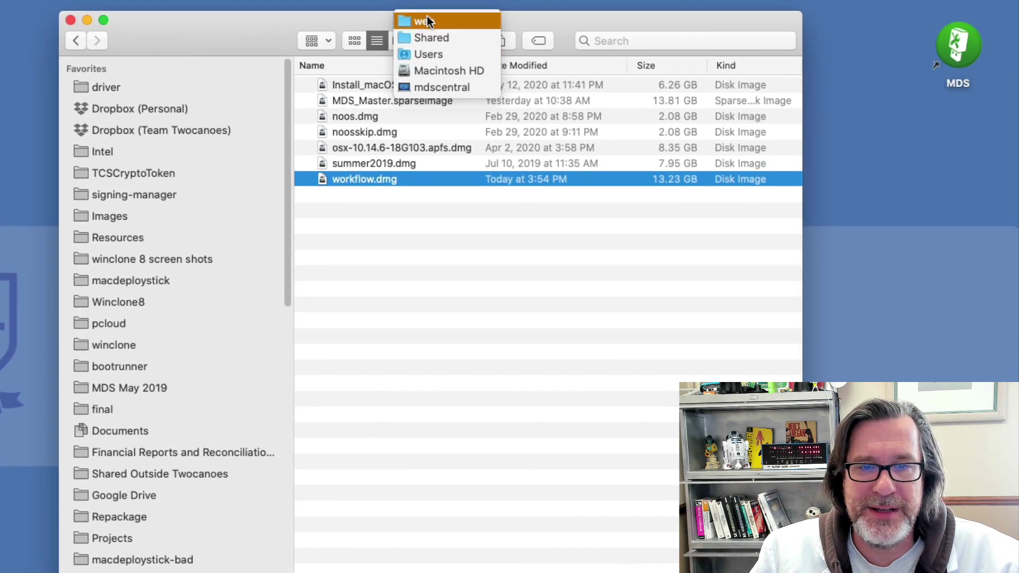
pyautogui.click(418, 20)
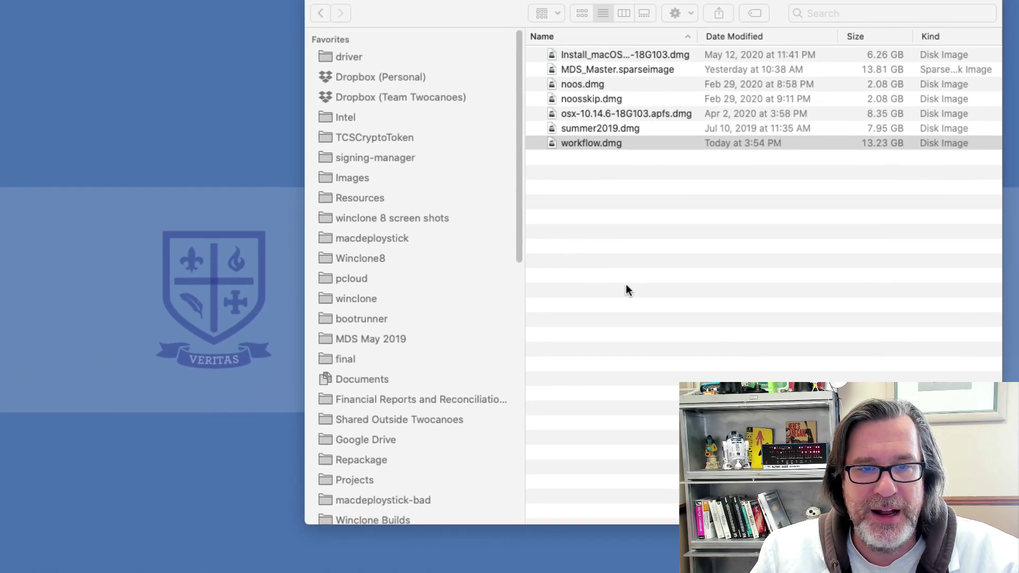
pyautogui.press('super+h')
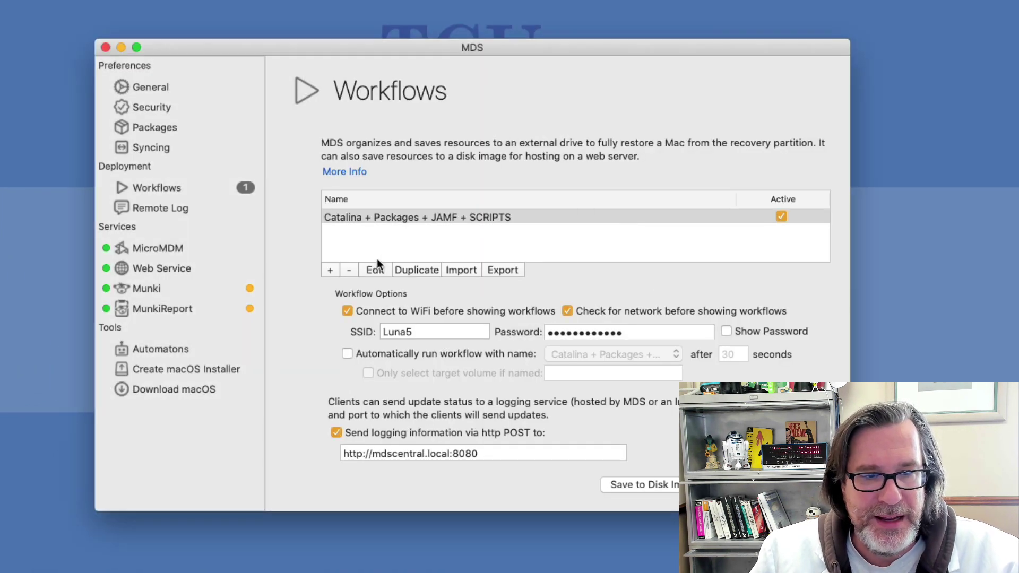
# In MDS, unlock the Web Service settings for changes by entering the administrator account password
pyautogui.click(163, 270)
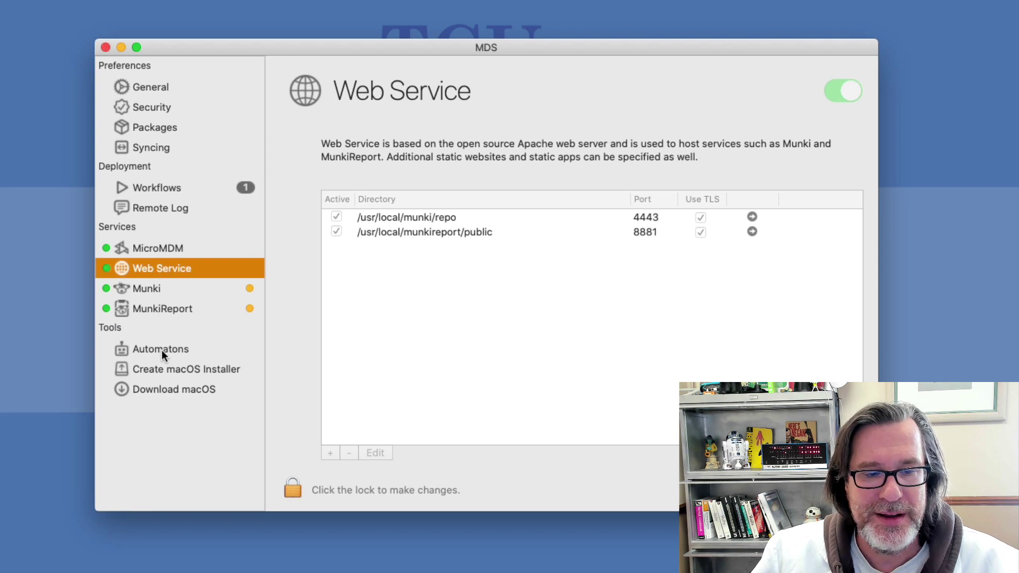
pyautogui.click(287, 489)
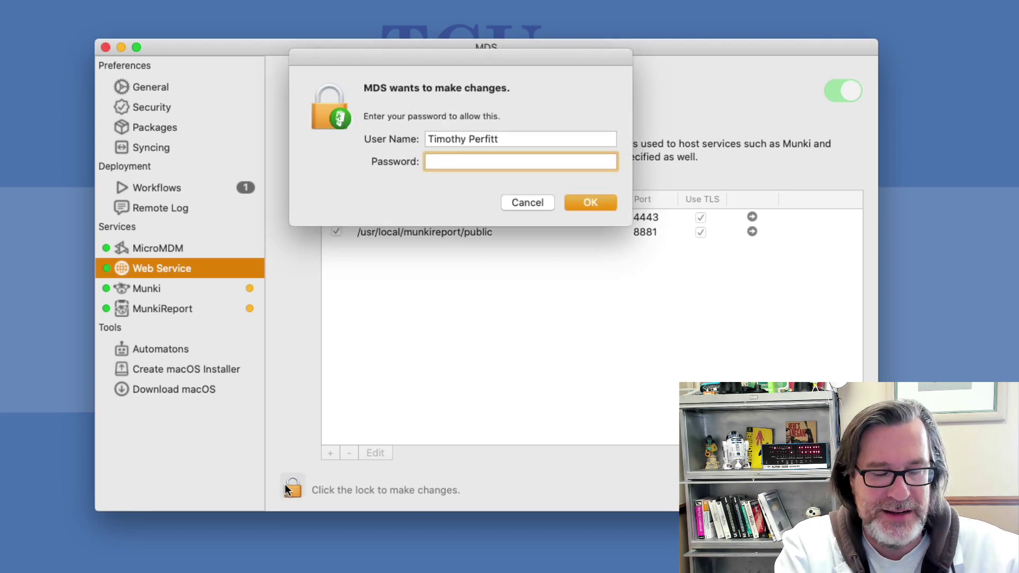
pyautogui.write('•••••••')
pyautogui.press('Return')
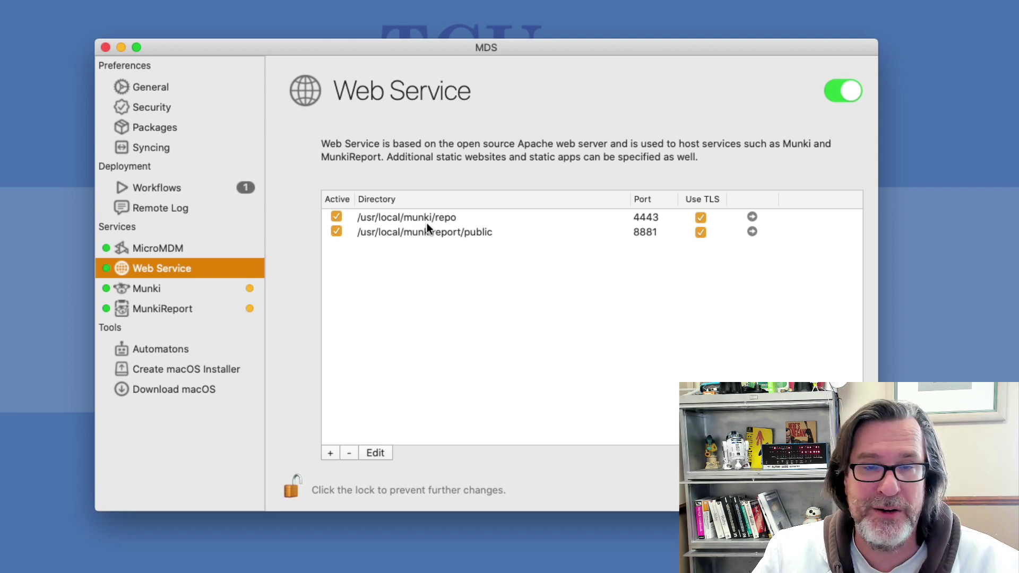
# Add the folder /Users/Shared/web to the web service on port 8088, leaving TLS off and directory listings allowed
pyautogui.click(328, 453)
pyautogui.click(352, 131)
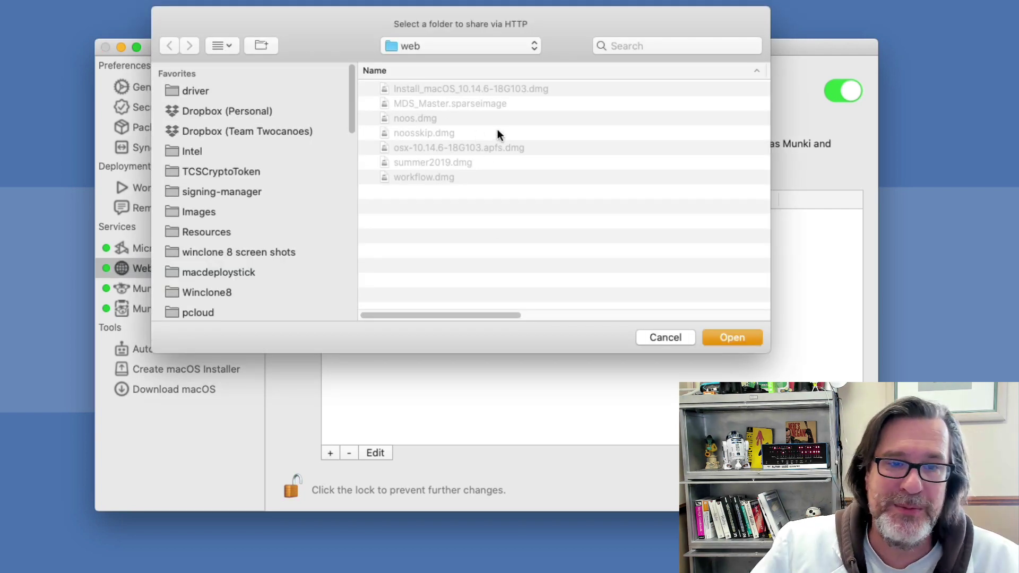
pyautogui.click(512, 43)
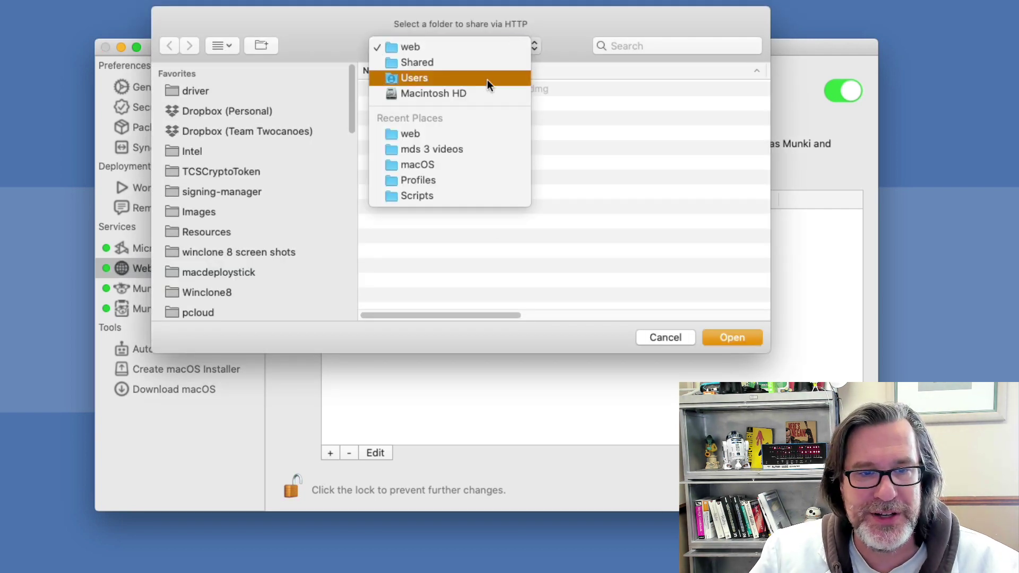
pyautogui.click(480, 49)
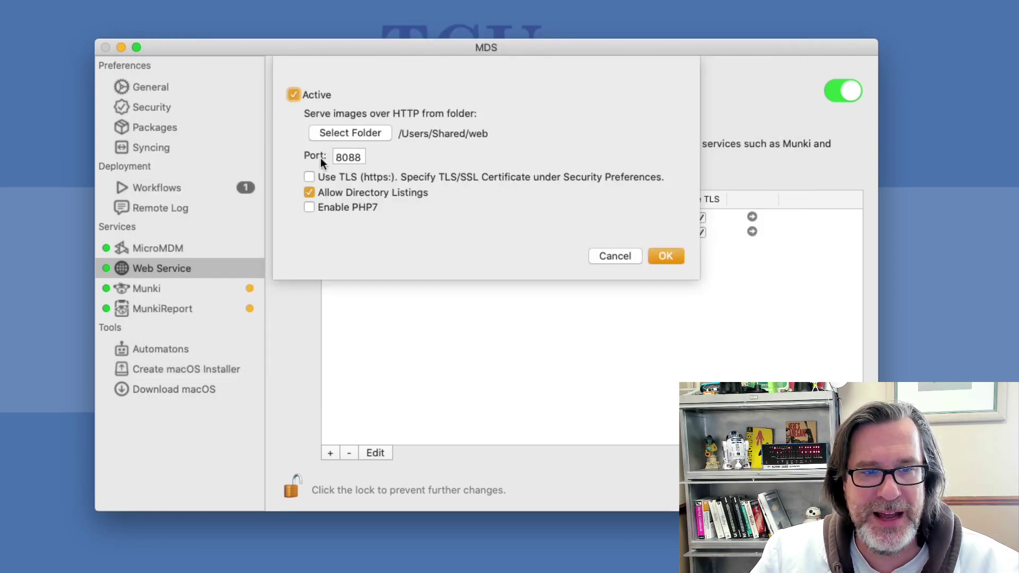
pyautogui.doubleClick(363, 157)
pyautogui.write('8088')
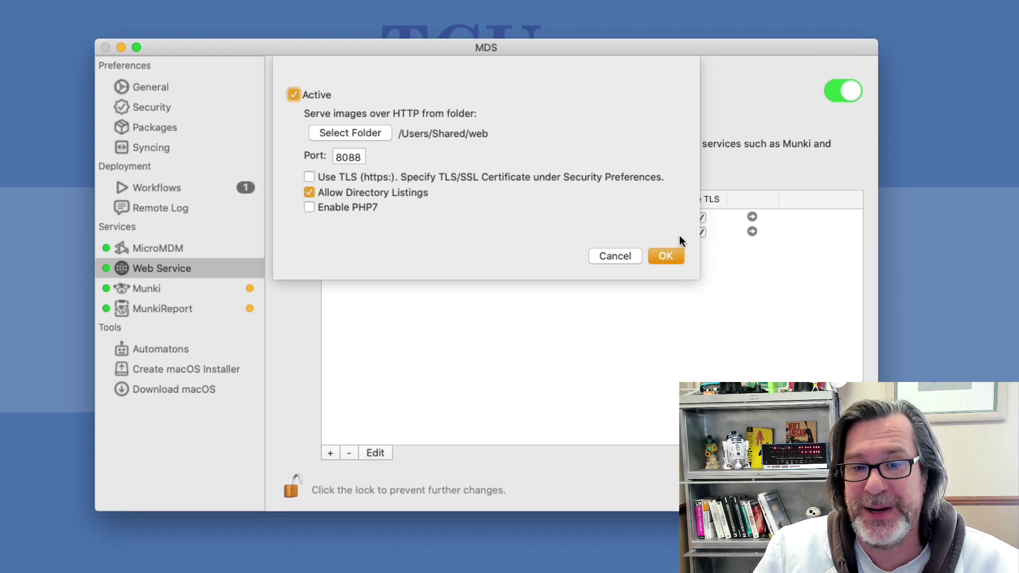
pyautogui.click(652, 260)
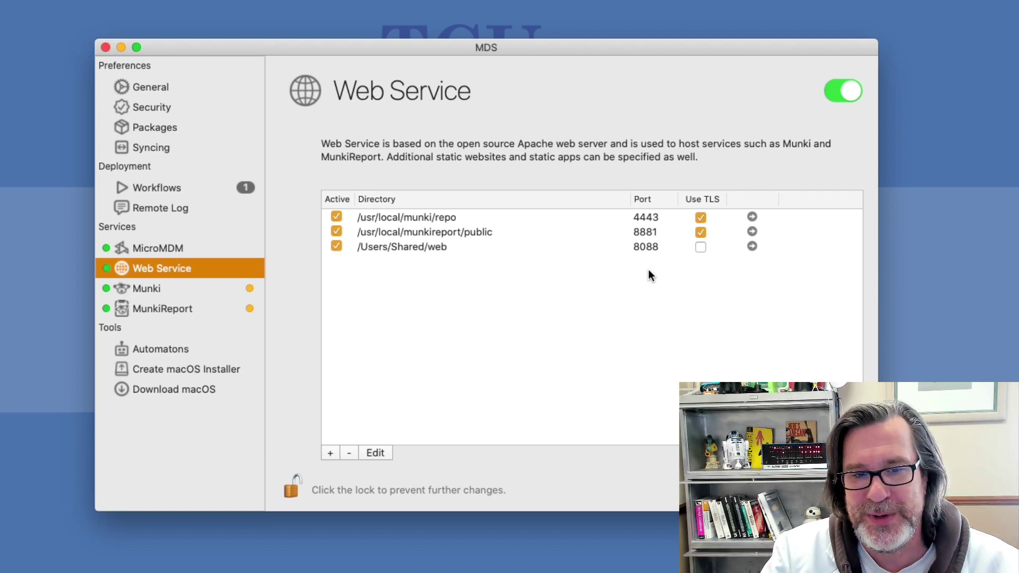
pyautogui.click(752, 246)
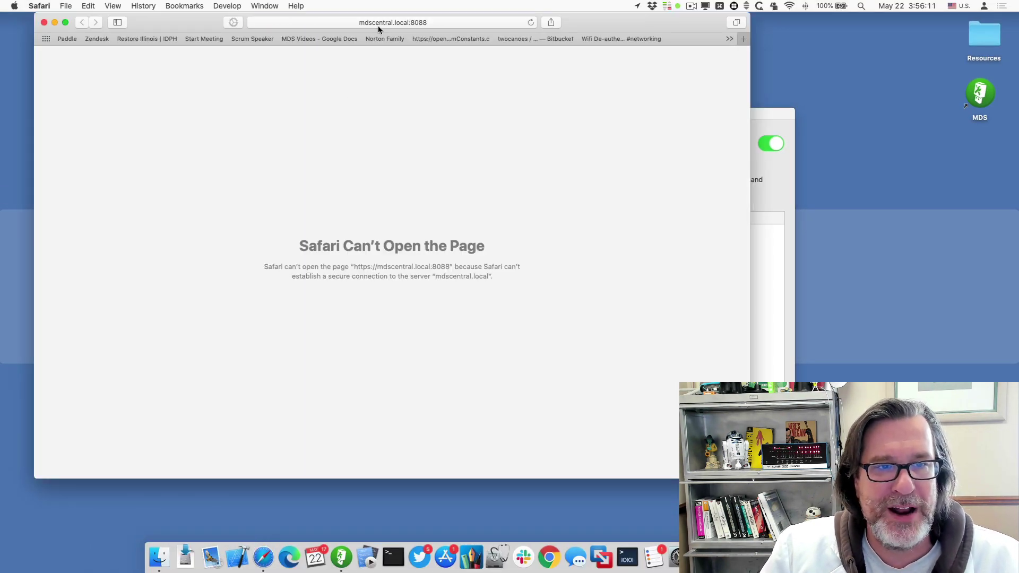
pyautogui.click(377, 24)
pyautogui.click(277, 23)
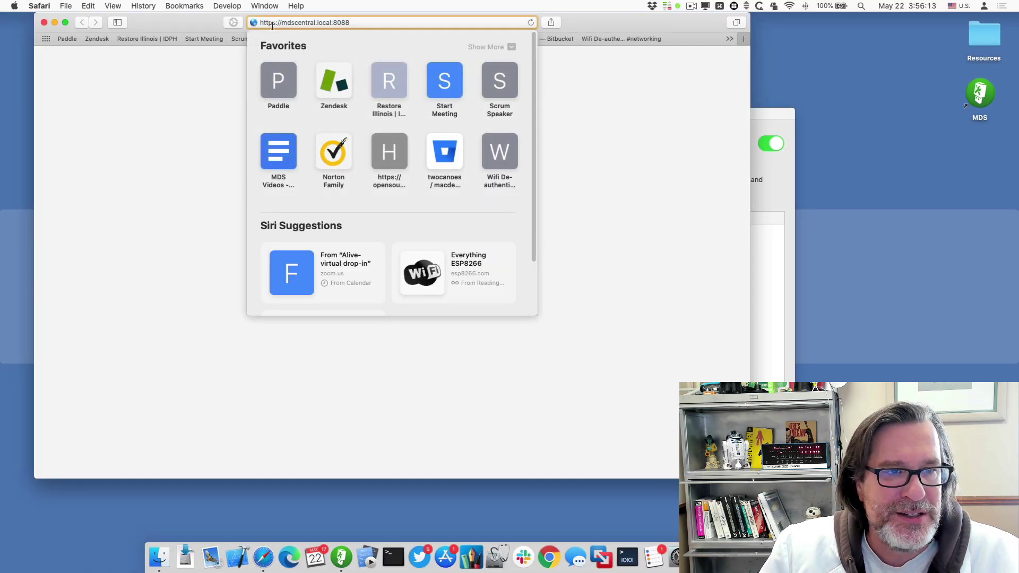
pyautogui.press('BackSpace')
pyautogui.press('super+c')
pyautogui.press('super+shift+n')
pyautogui.press('super+v')
pyautogui.press('Return')
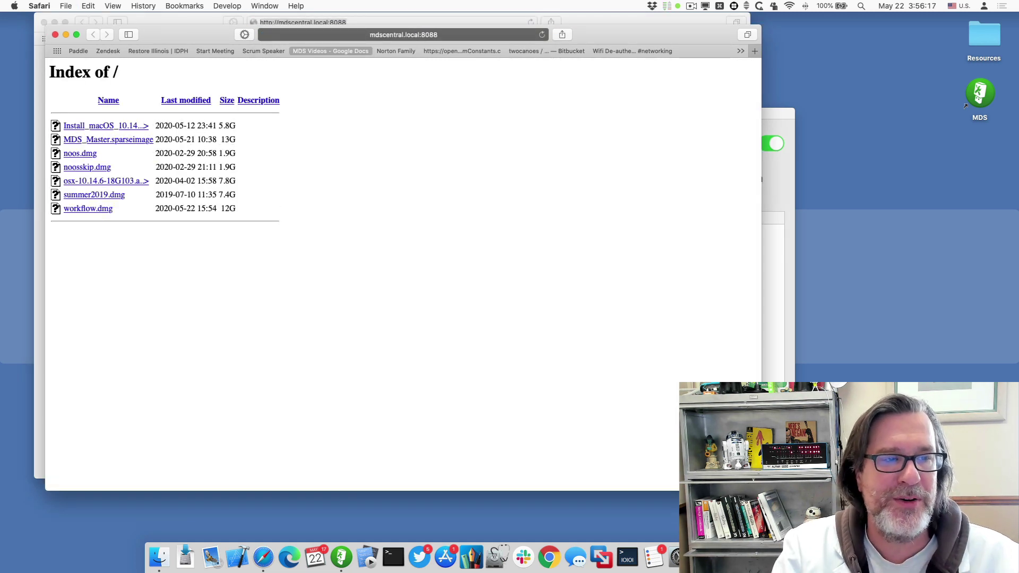
pyautogui.click(96, 211)
pyautogui.rightClick(96, 210)
pyautogui.click(132, 286)
pyautogui.press('super+l')
pyautogui.press('super+v')
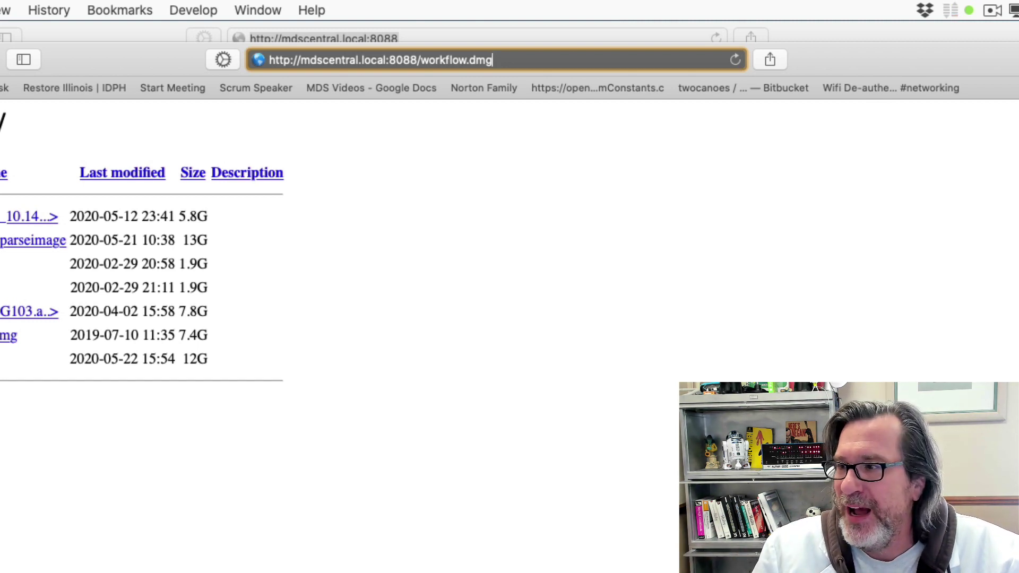
pyautogui.press('Return')
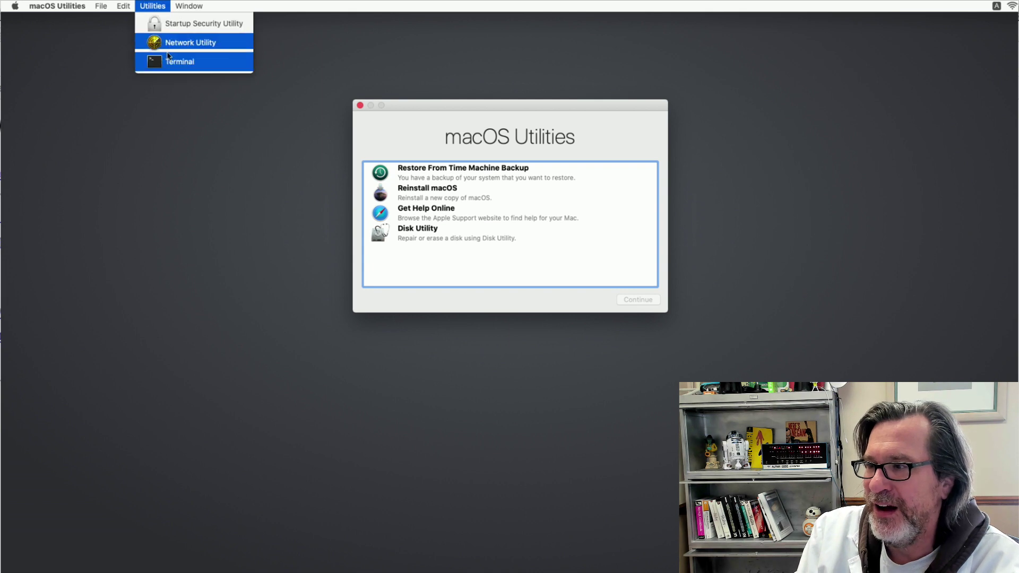
# On the Mac booted into macOS Recovery, open Terminal and enlarge its text by several sizes
pyautogui.click(170, 61)
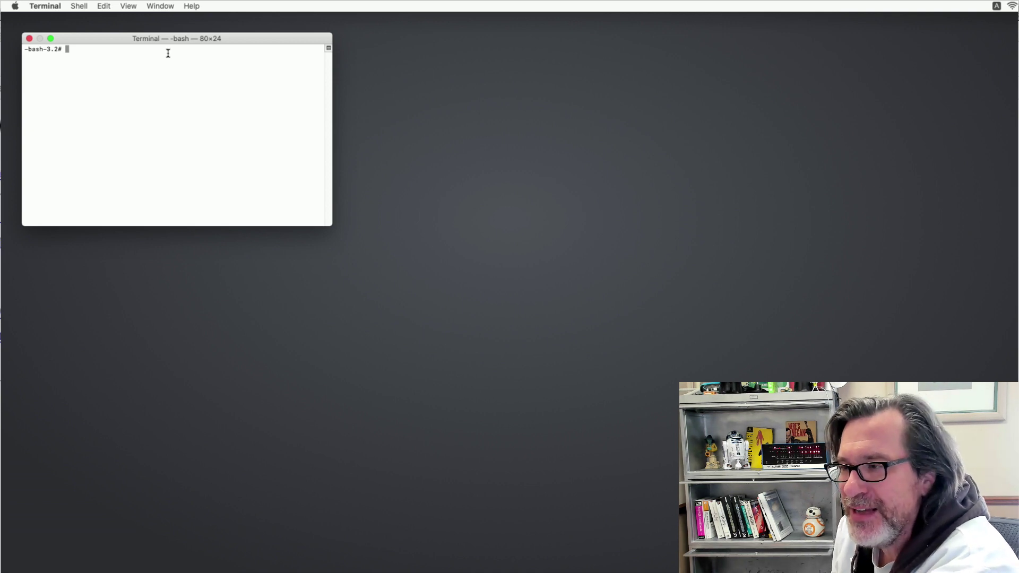
pyautogui.press('super+plus')
pyautogui.press('super+plus')
pyautogui.press('super+plus')
pyautogui.press('super+plus')
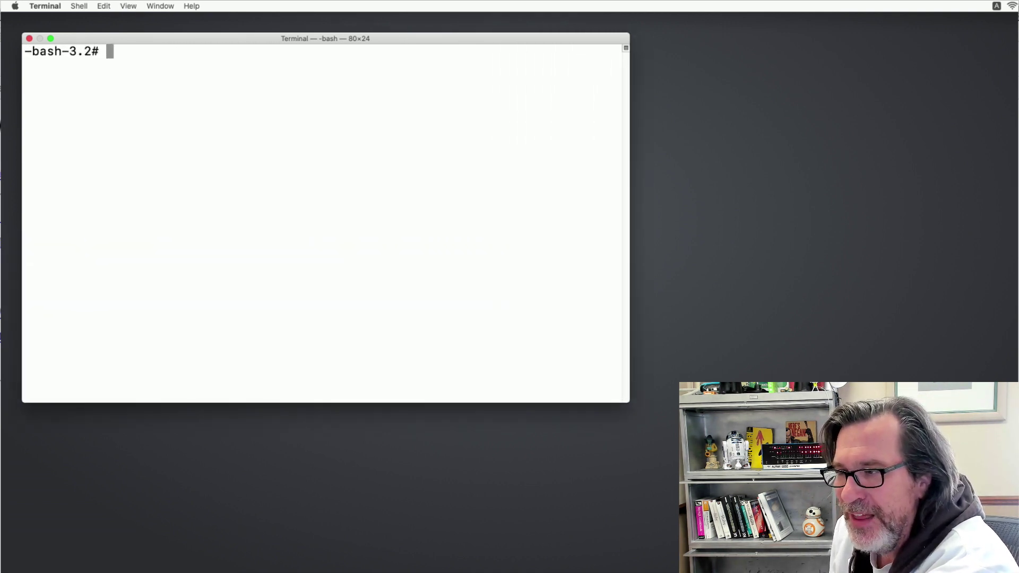
pyautogui.write('hdiutil ')
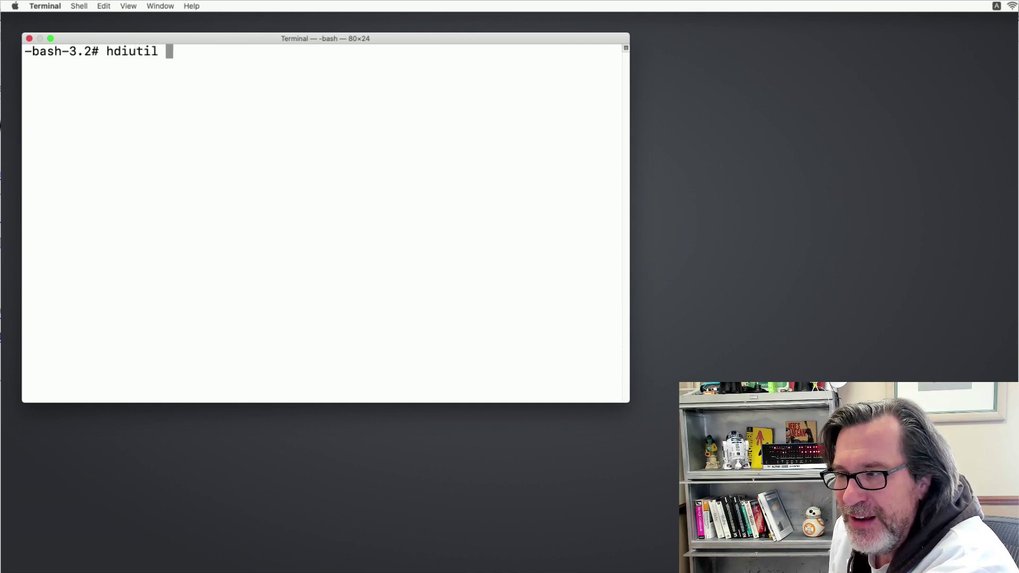
pyautogui.write('mount ')
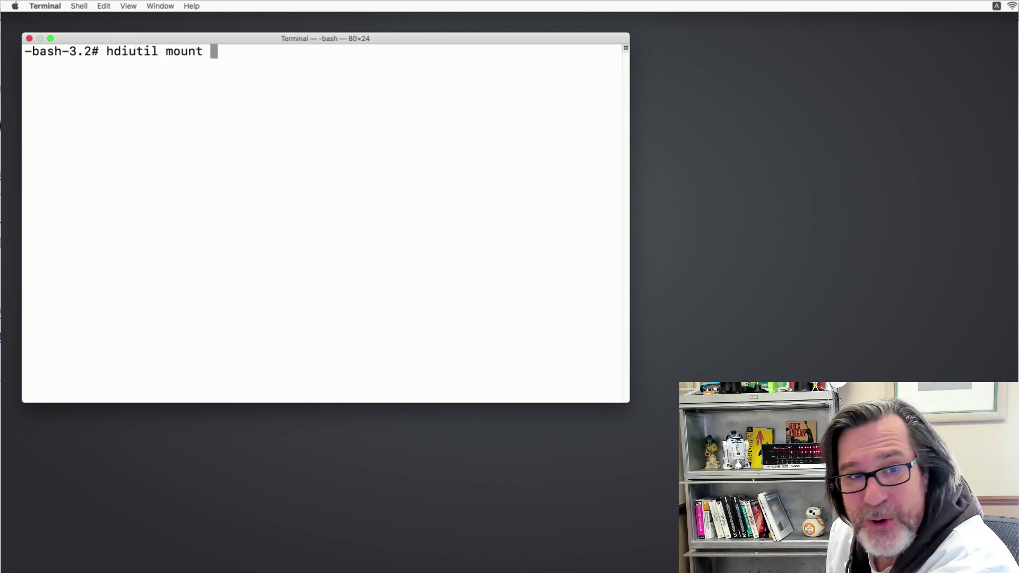
pyautogui.write('http://')
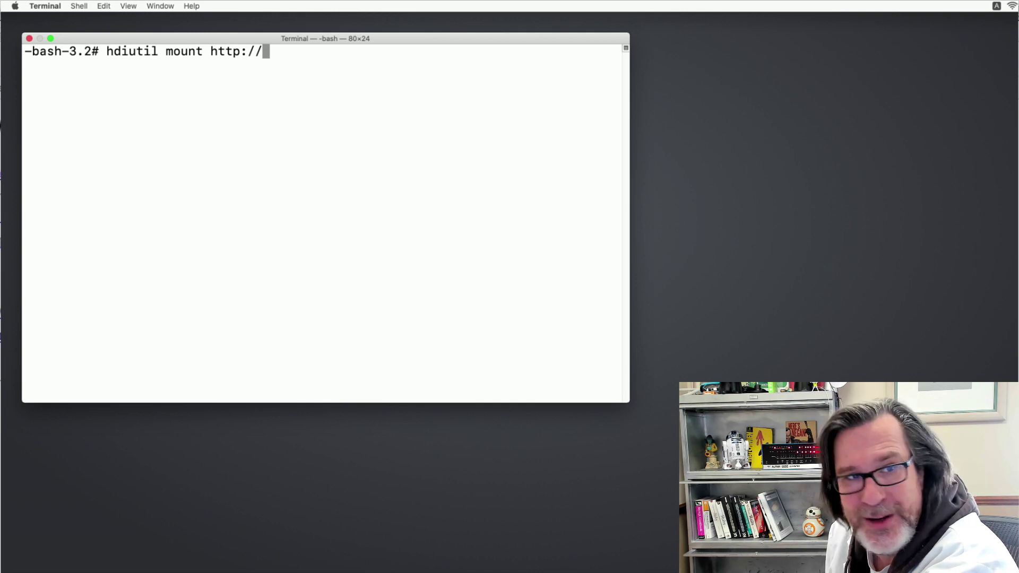
pyautogui.write('mdscentral.')
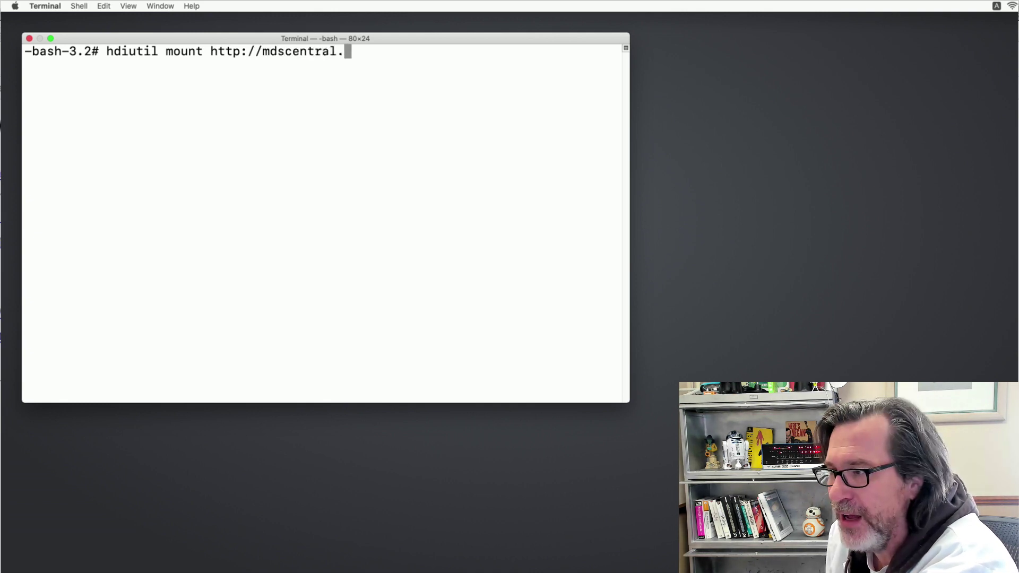
pyautogui.write('local:8000')
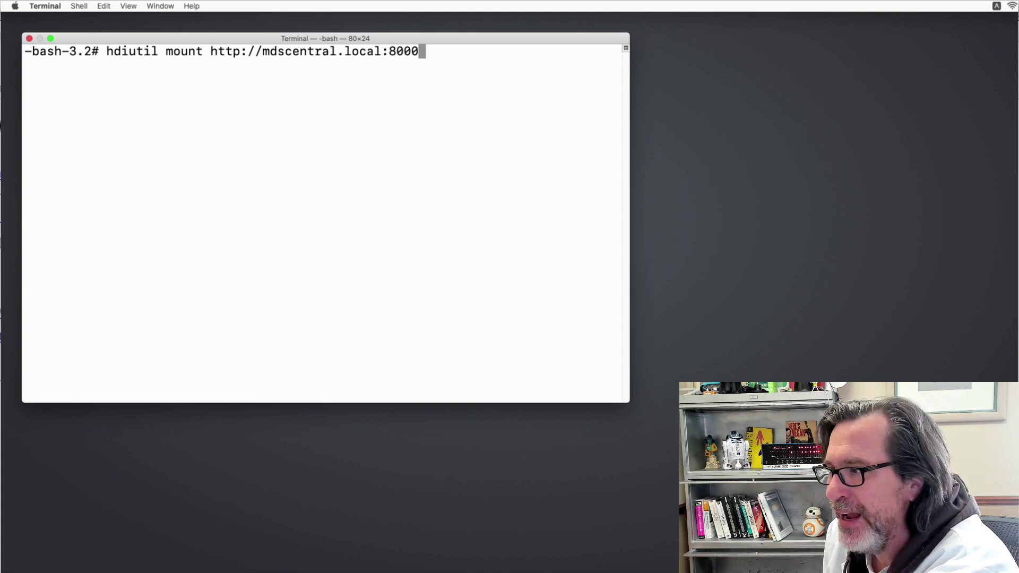
pyautogui.press('BackSpace')
pyautogui.press('BackSpace')
pyautogui.write('88/winr')
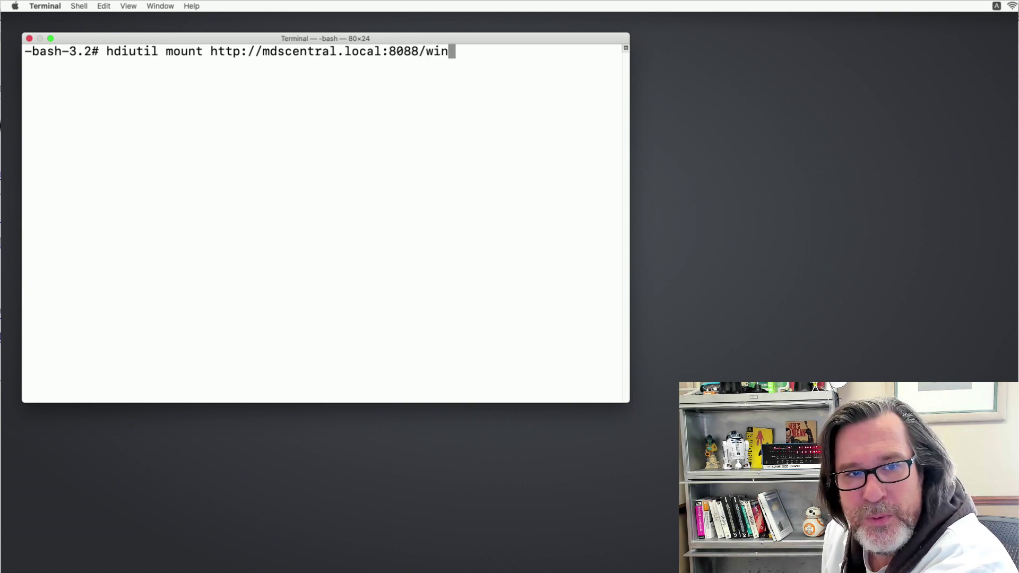
pyautogui.press('BackSpace')
pyautogui.press('BackSpace')
pyautogui.press('BackSpace')
pyautogui.write('oir')
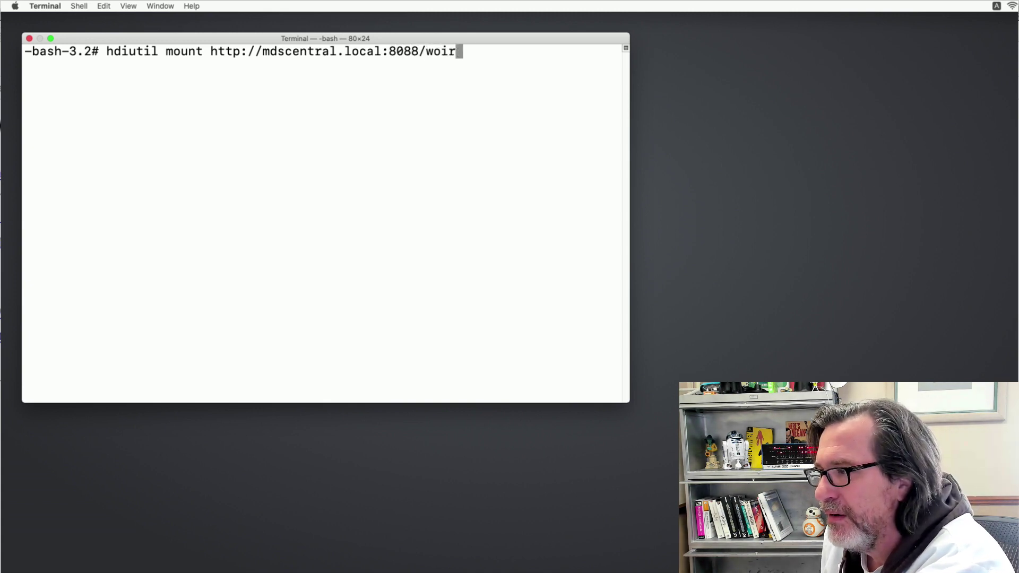
pyautogui.press('BackSpace')
pyautogui.press('BackSpace')
pyautogui.write('rj')
pyautogui.press('BackSpace')
pyautogui.write('jf')
pyautogui.press('BackSpace')
pyautogui.press('BackSpace')
pyautogui.press('BackSpace')
pyautogui.write('rkflow.dmg')
pyautogui.press('Return')
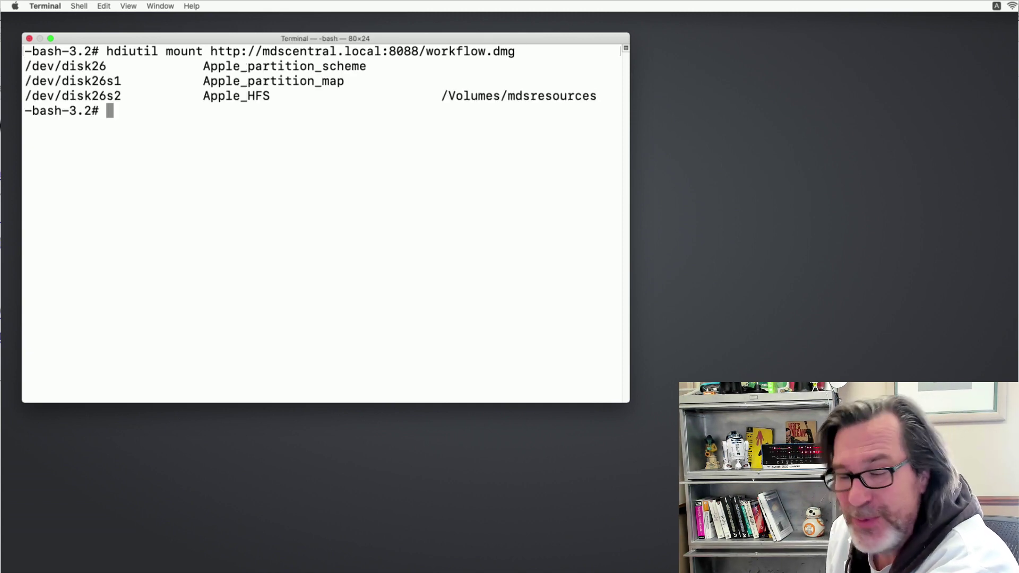
# List the contents of /Volumes/ and highlight the mdsresources volume in the output
pyautogui.write('ls /')
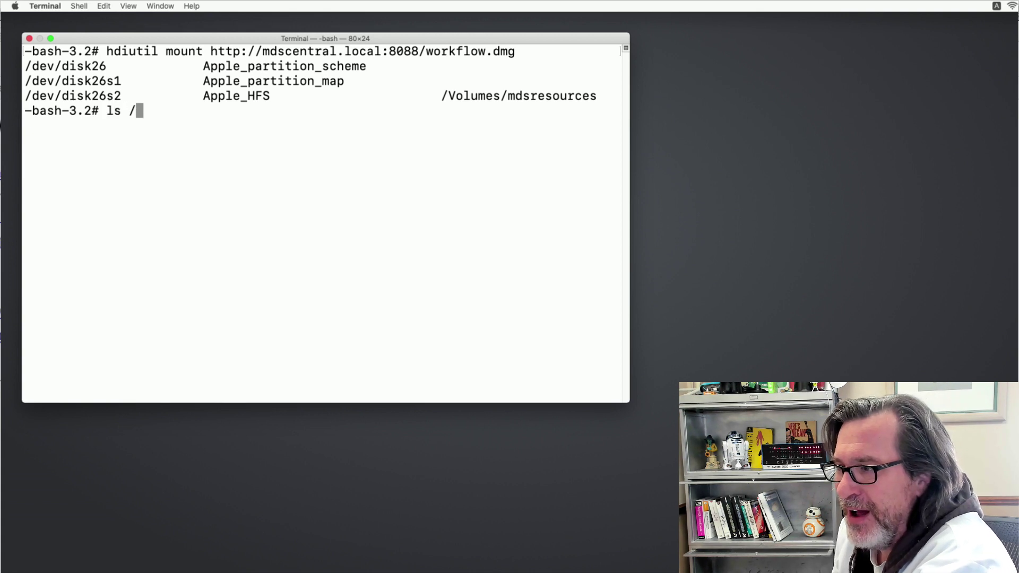
pyautogui.write('VO')
pyautogui.press('Tab')
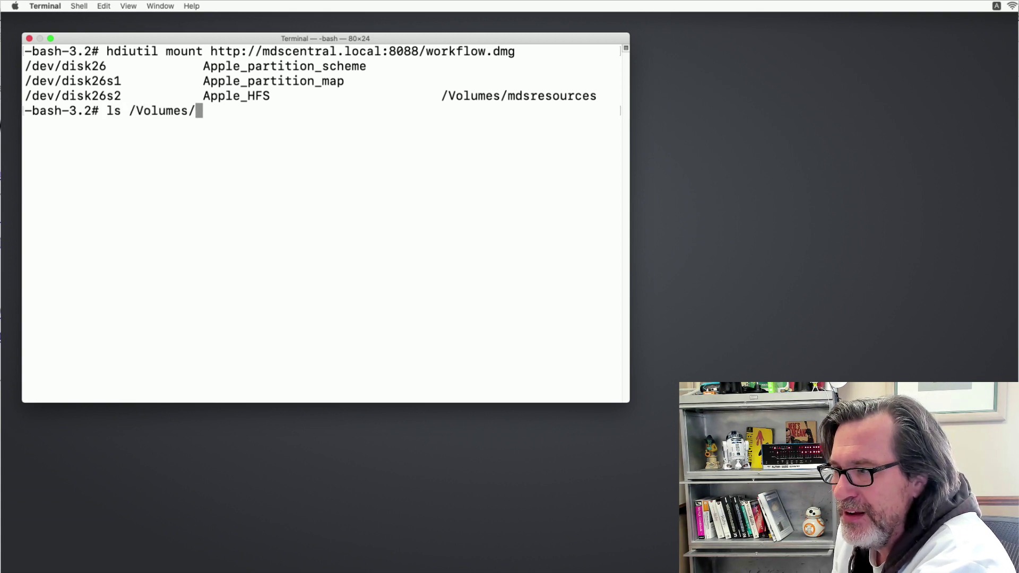
pyautogui.press('Return')
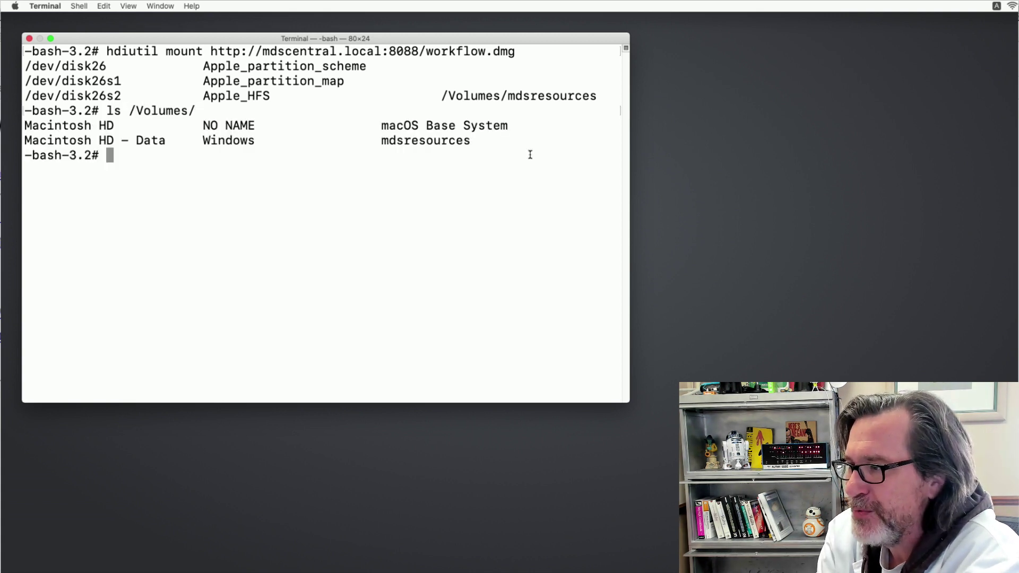
pyautogui.doubleClick(452, 139)
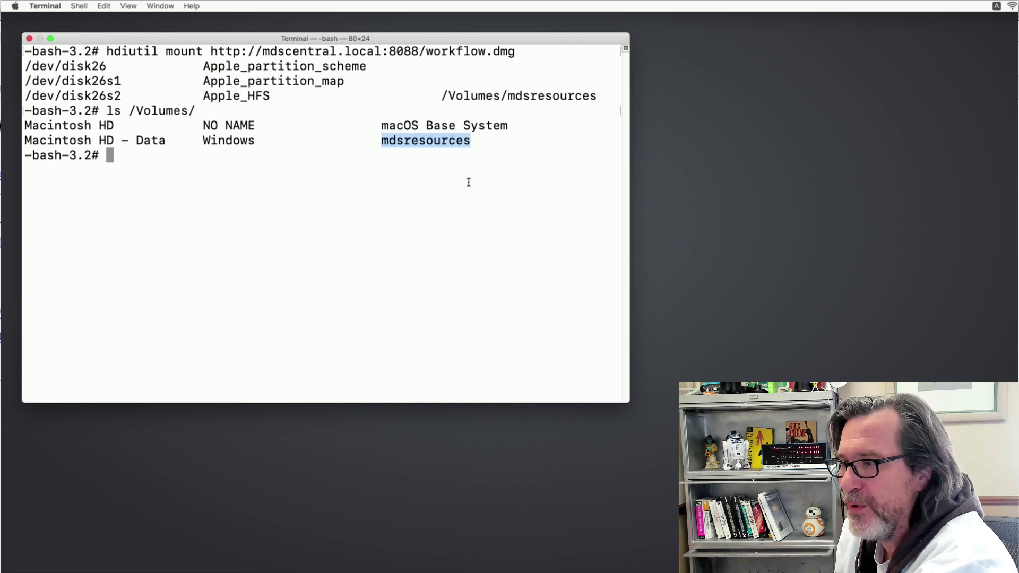
# Start the workflow from the mounted image by running /Volumes/mdsresources/run
pyautogui.write('/Volumes/')
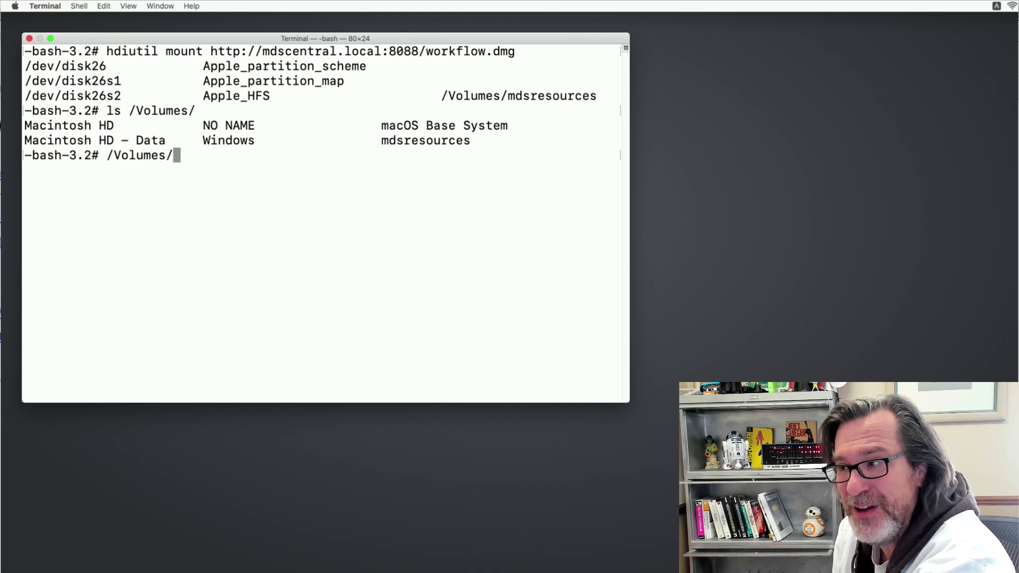
pyautogui.write('mds')
pyautogui.press('Tab')
pyautogui.write('run')
pyautogui.press('Return')
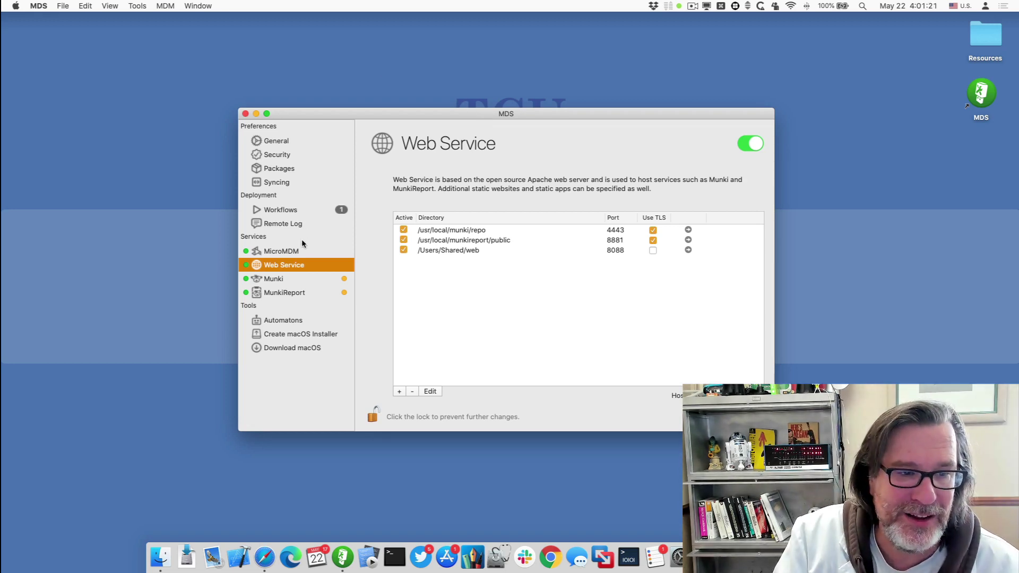
# In MDS, open the Mac Automaton configuration and change its command to /Volumes/mdsresources/run
pyautogui.click(282, 317)
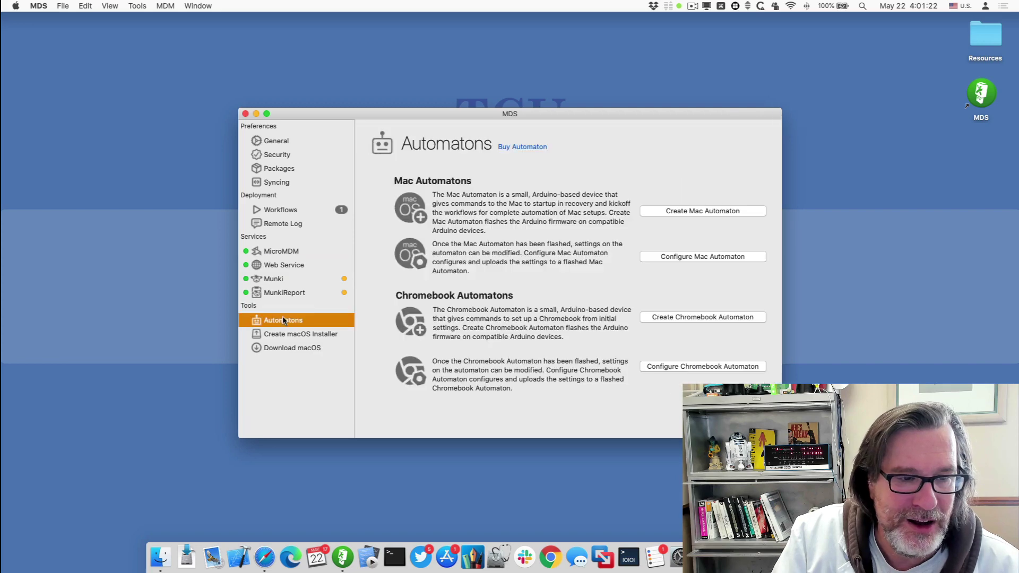
pyautogui.click(690, 258)
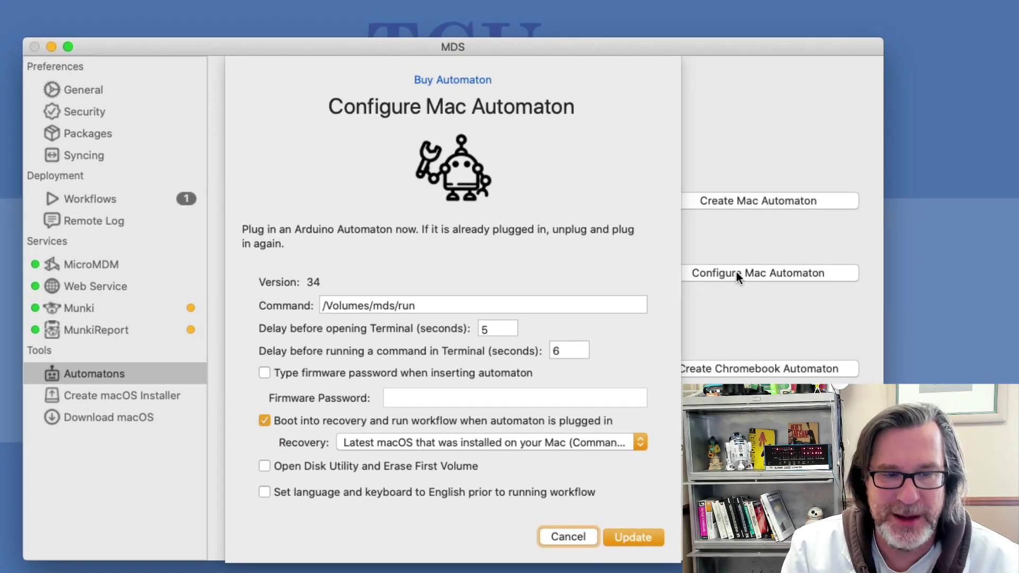
pyautogui.click(397, 306)
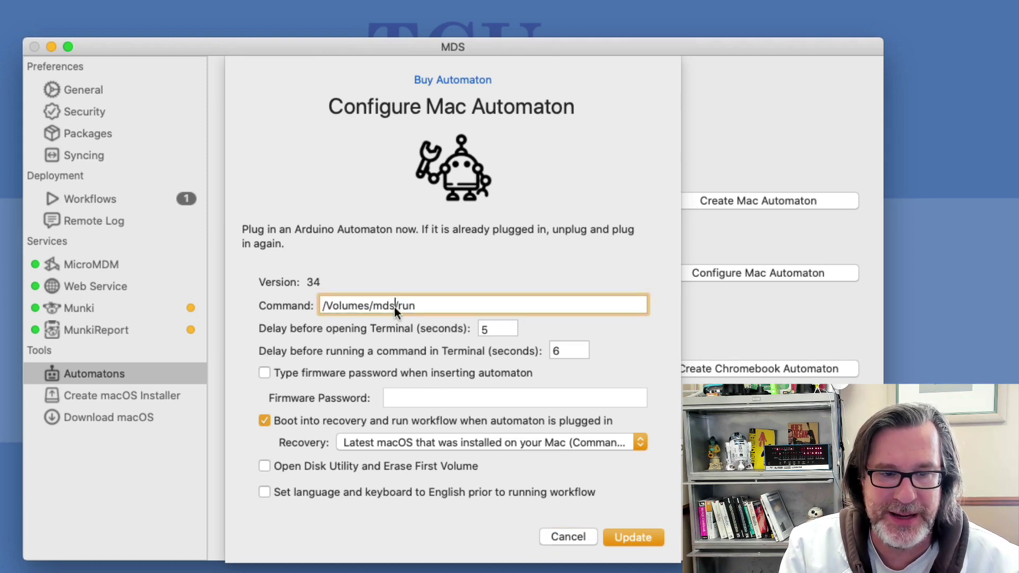
pyautogui.write('resources')
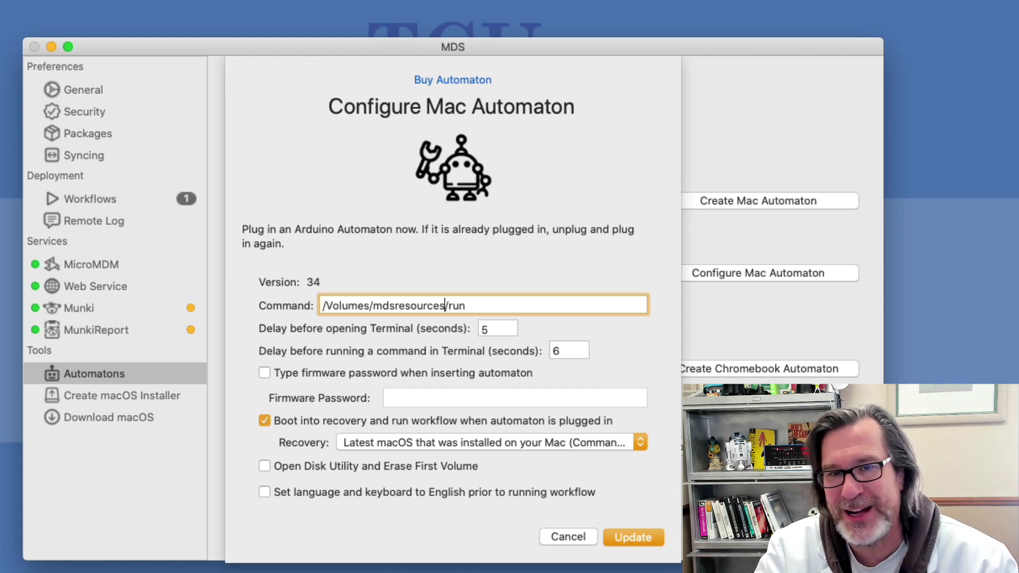
pyautogui.click(324, 306)
pyautogui.write('hdiutil mo')
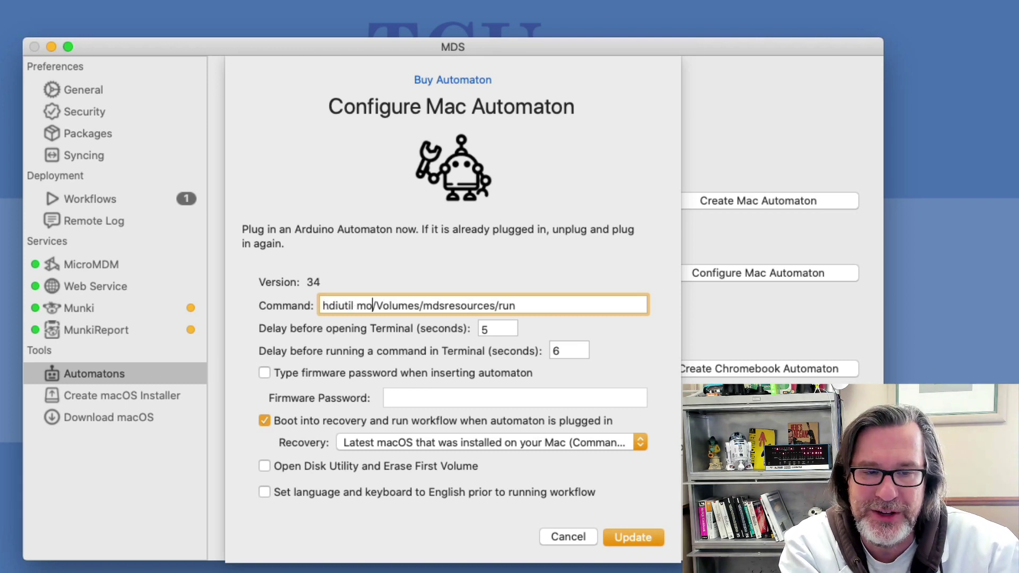
pyautogui.write('unt h')
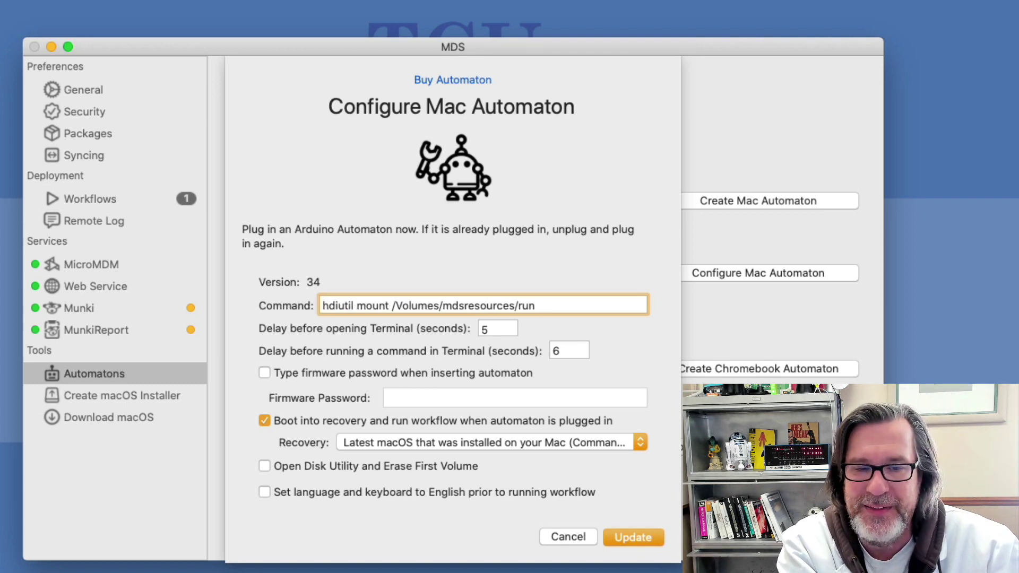
pyautogui.write('ttp:/')
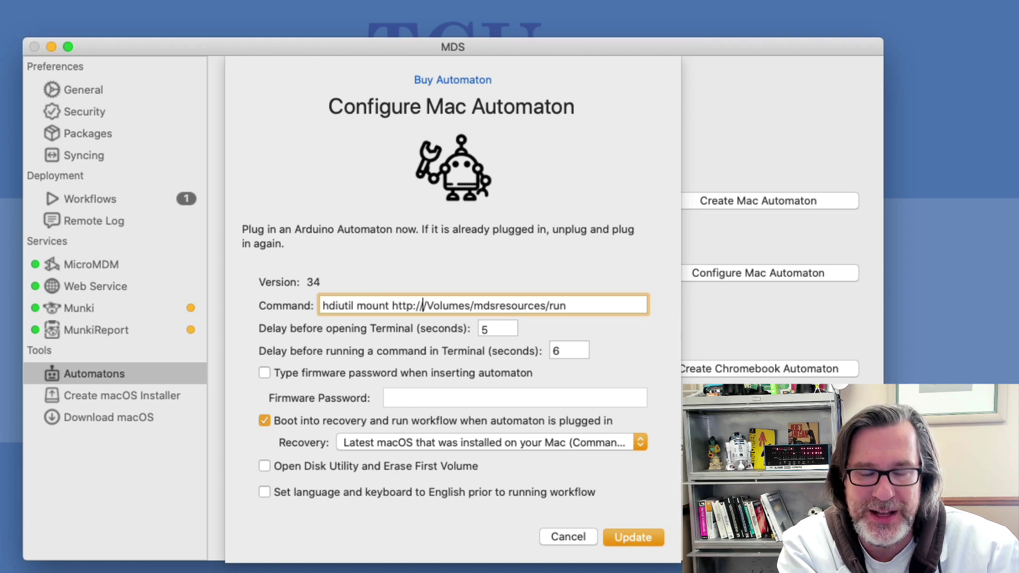
pyautogui.write('/mdsresourc/Volum')
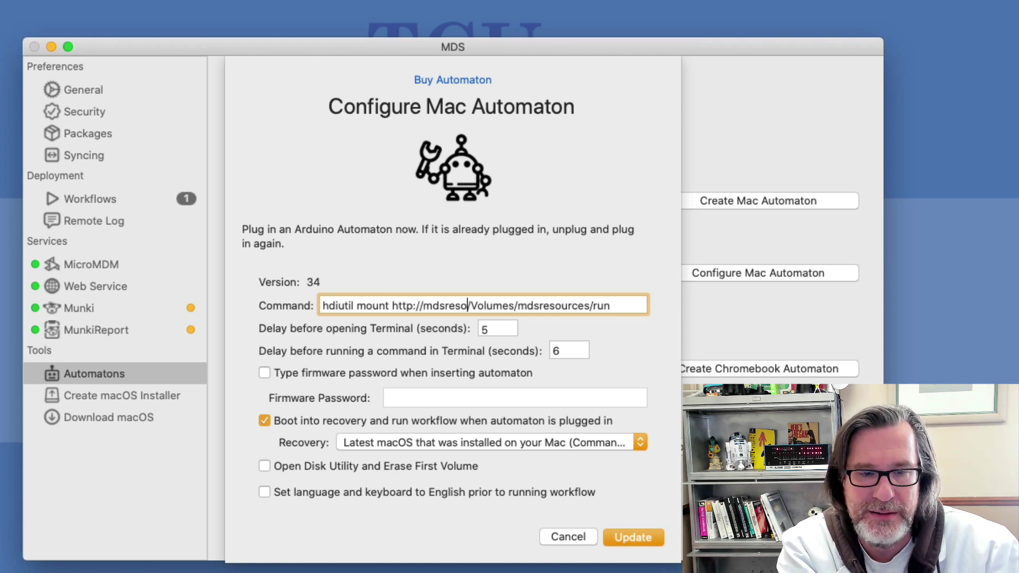
pyautogui.write('es.')
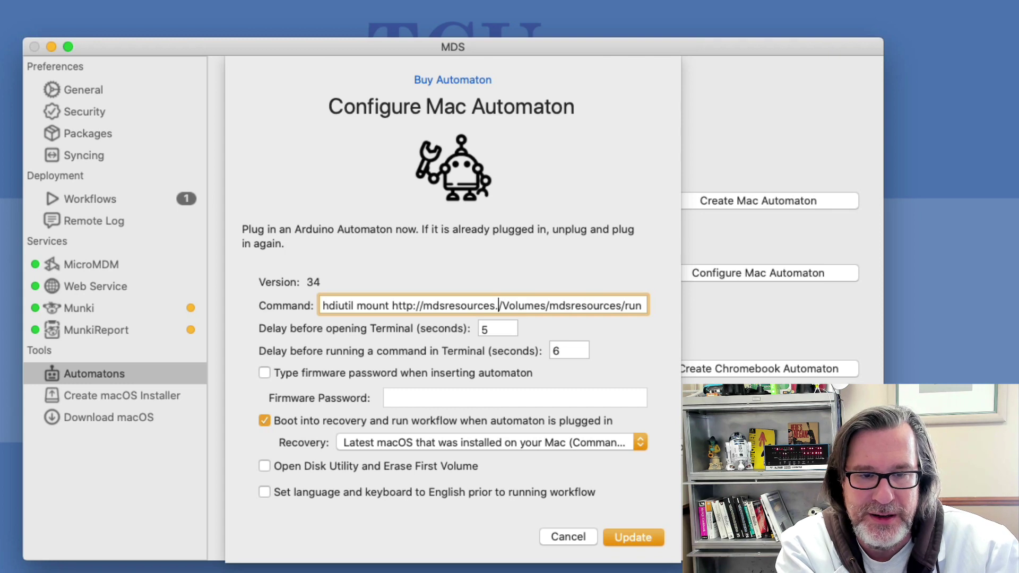
pyautogui.press('BackSpace')
pyautogui.press('BackSpace')
pyautogui.press('BackSpace')
pyautogui.press('BackSpace')
pyautogui.press('BackSpace')
pyautogui.press('BackSpace')
pyautogui.press('BackSpace')
pyautogui.press('BackSpace')
pyautogui.press('BackSpace')
pyautogui.write('central.local')
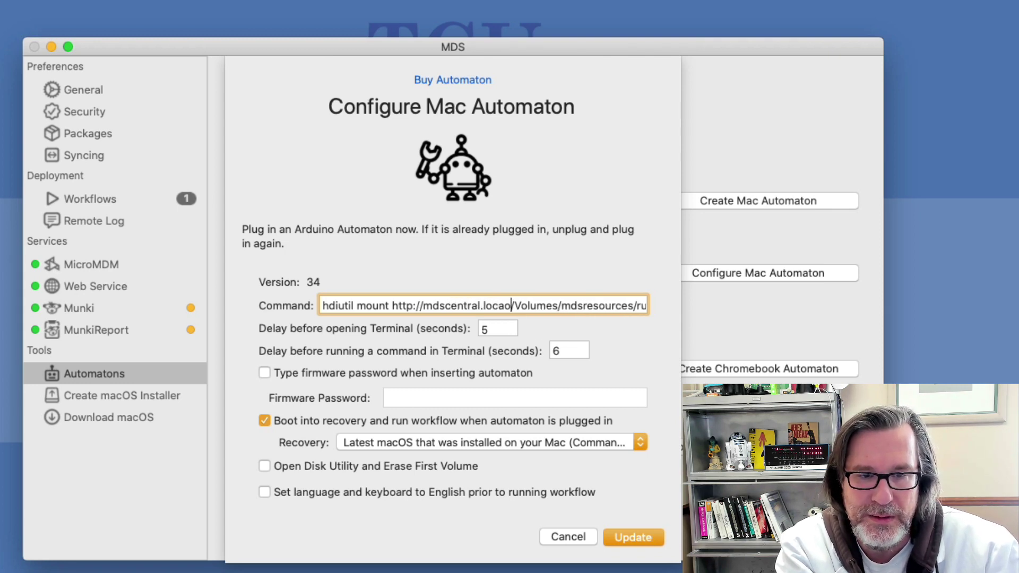
pyautogui.write(':8088')
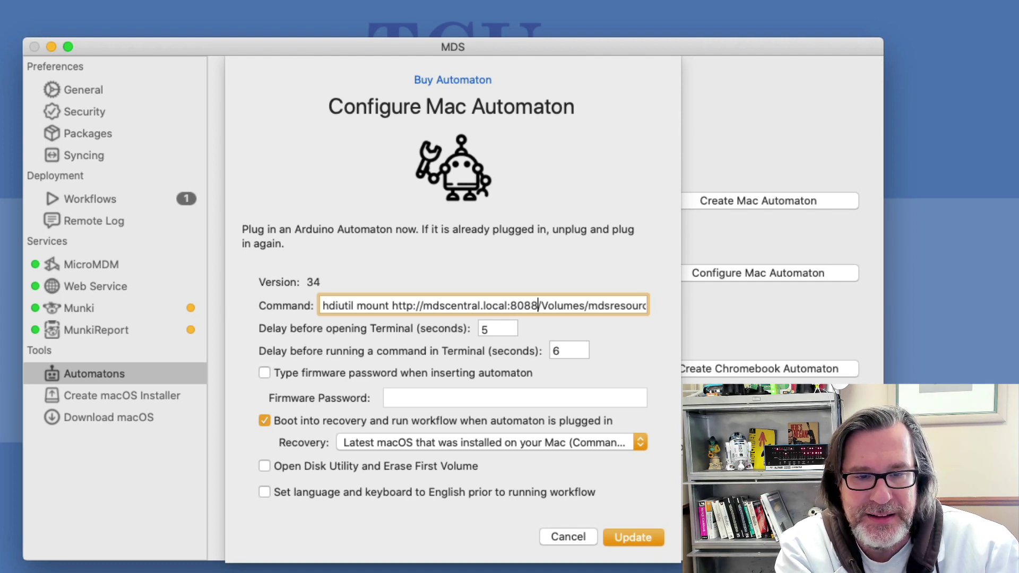
pyautogui.write('/wor/')
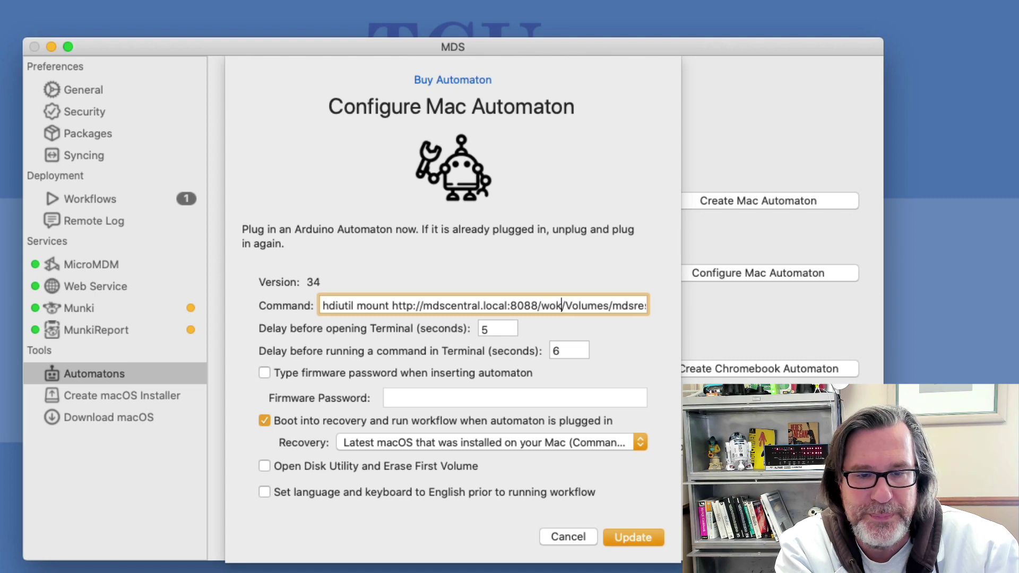
pyautogui.press('BackSpace')
pyautogui.write('r')
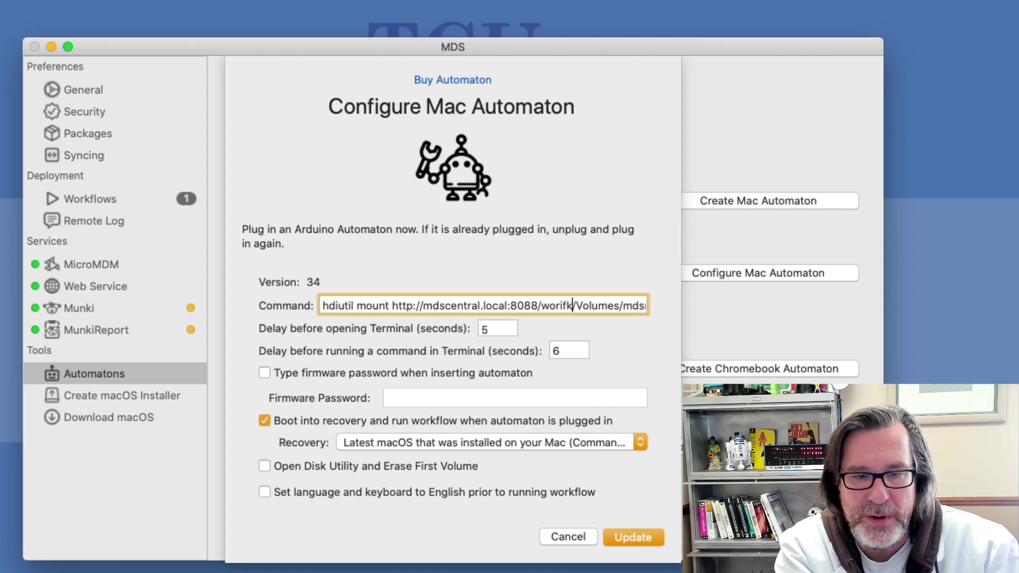
pyautogui.press('BackSpace')
pyautogui.write('kflow.dmg')
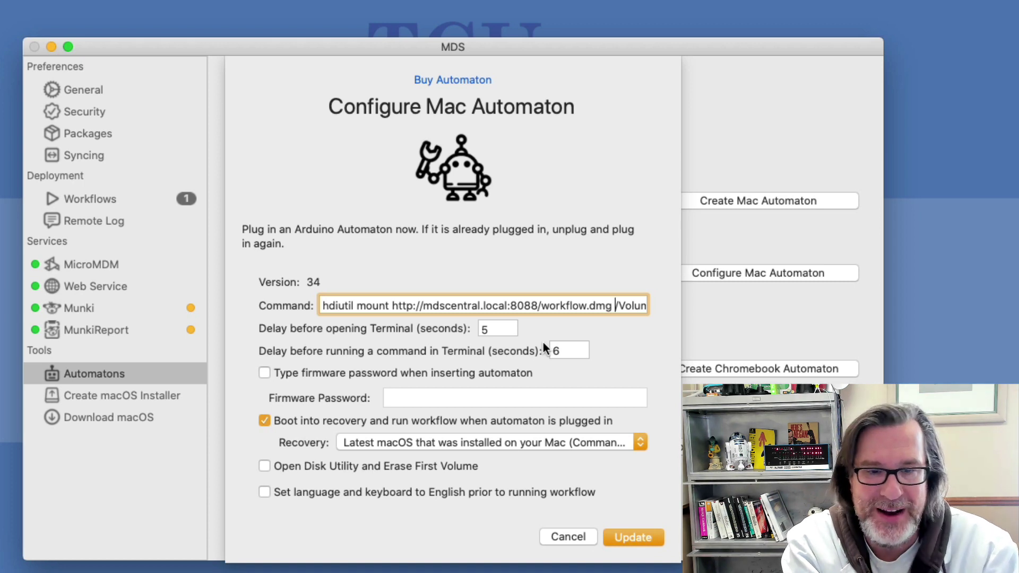
pyautogui.write('&&')
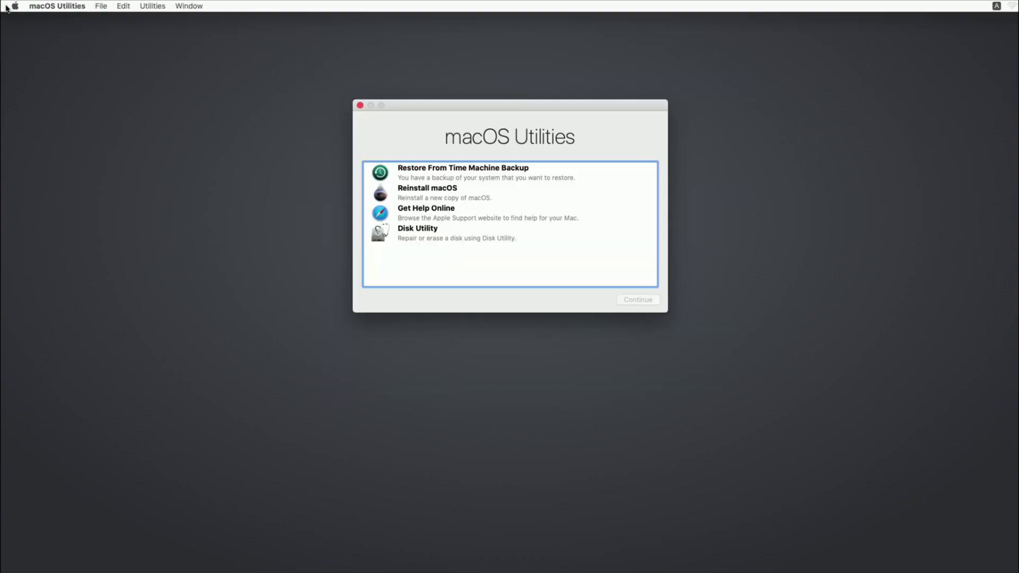
pyautogui.hotkey('ctrl', 'F2')
pyautogui.press('Right')
pyautogui.press('Right')
pyautogui.press('Right')
pyautogui.press('Right')
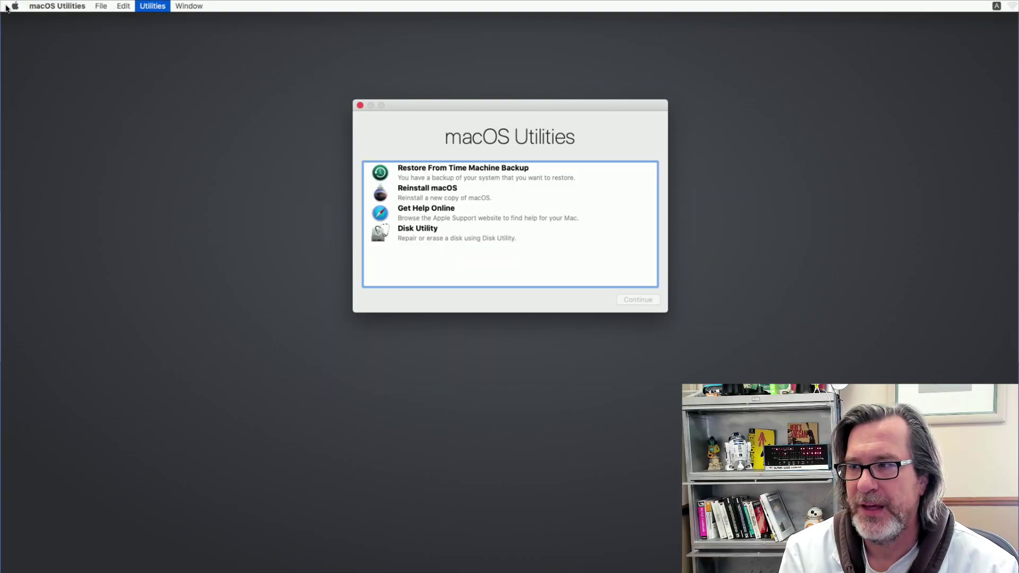
pyautogui.press('Down')
pyautogui.press('Down')
pyautogui.press('Down')
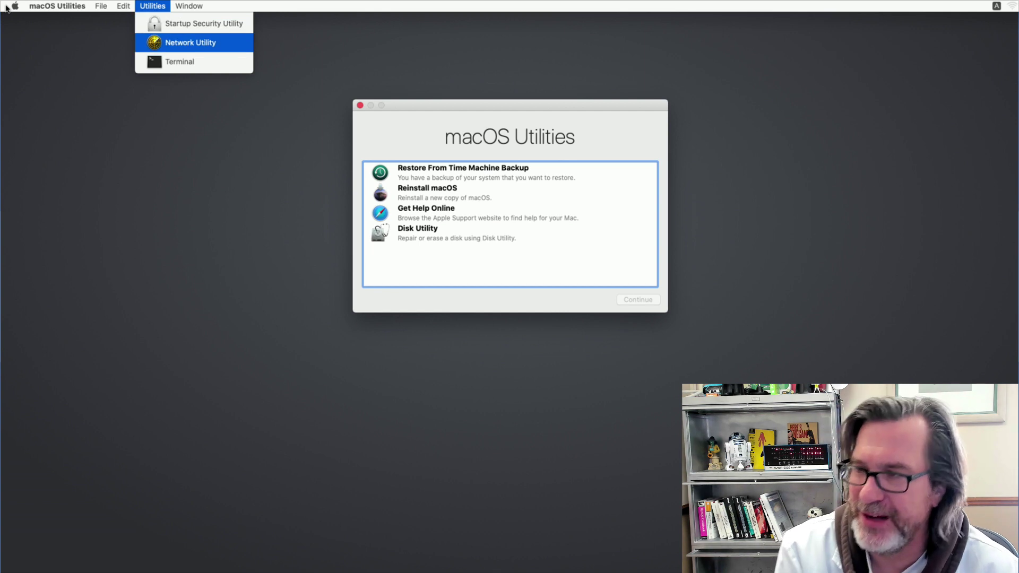
pyautogui.press('Down')
pyautogui.press('Escape')
pyautogui.press('Escape')
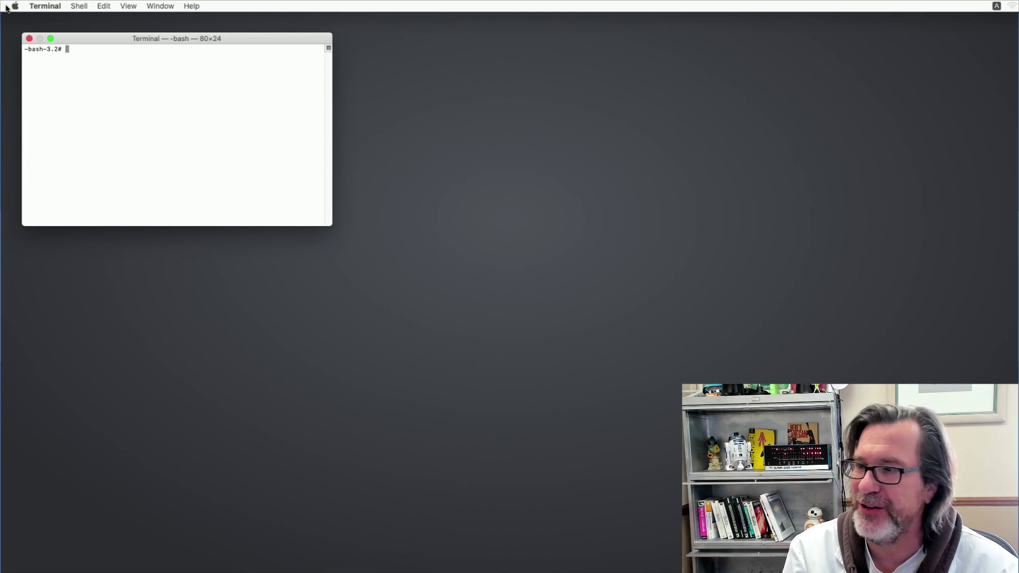
pyautogui.write('hdiutil mount http://mdscentral.local:8088/workflow.dmg && /Volumes/mdsresources/run')
pyautogui.press('Return')
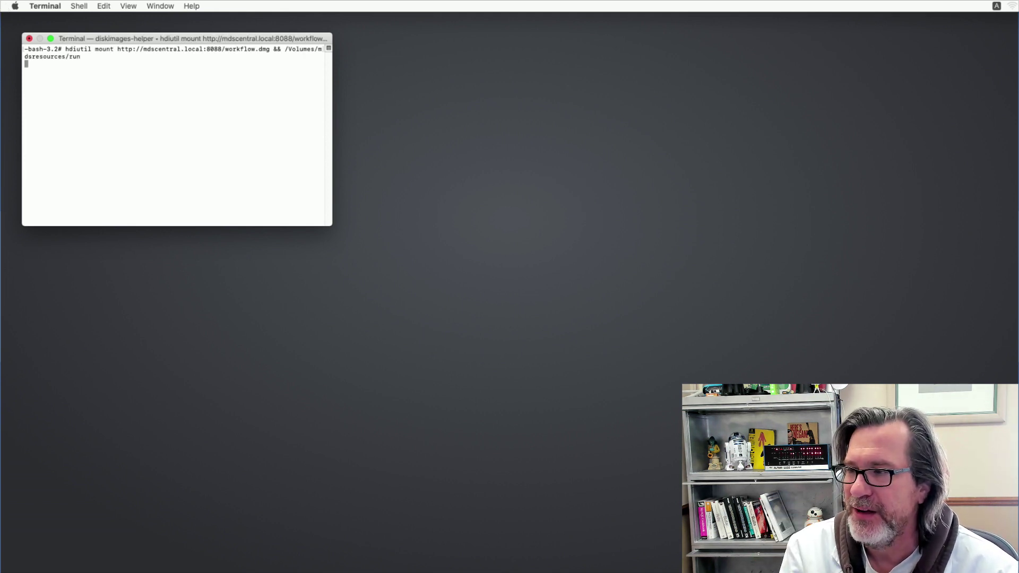